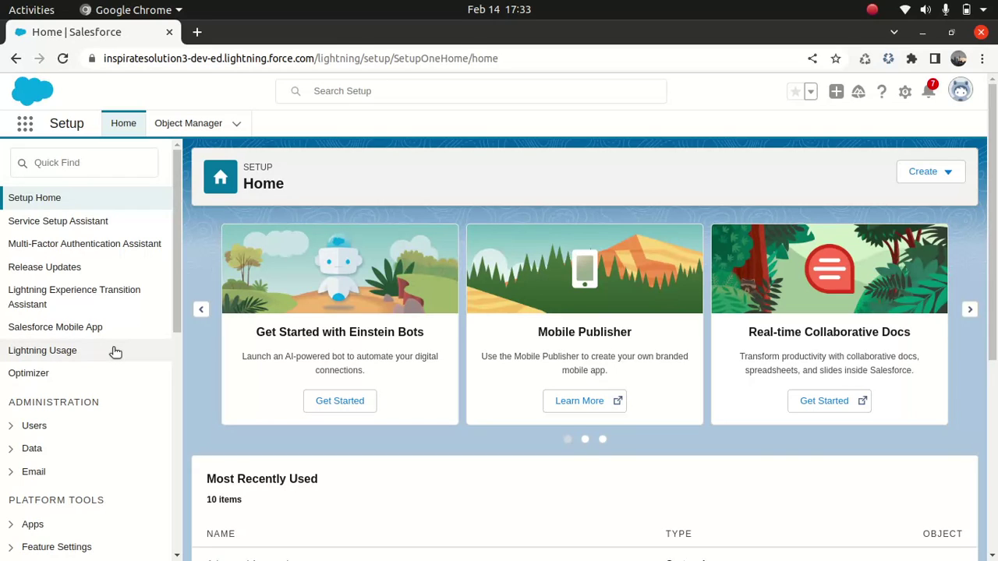
Step: Search Setup Quick Find for 'digi' and open the All Sites list
click(121, 170)
text(digi)
click(80, 245)
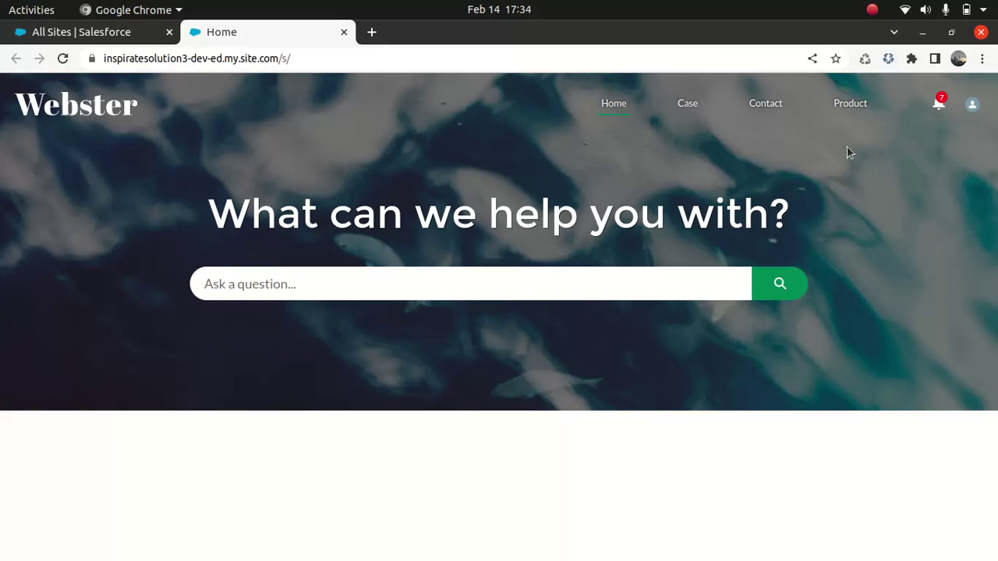
click(385, 61)
key(ctrl+c)
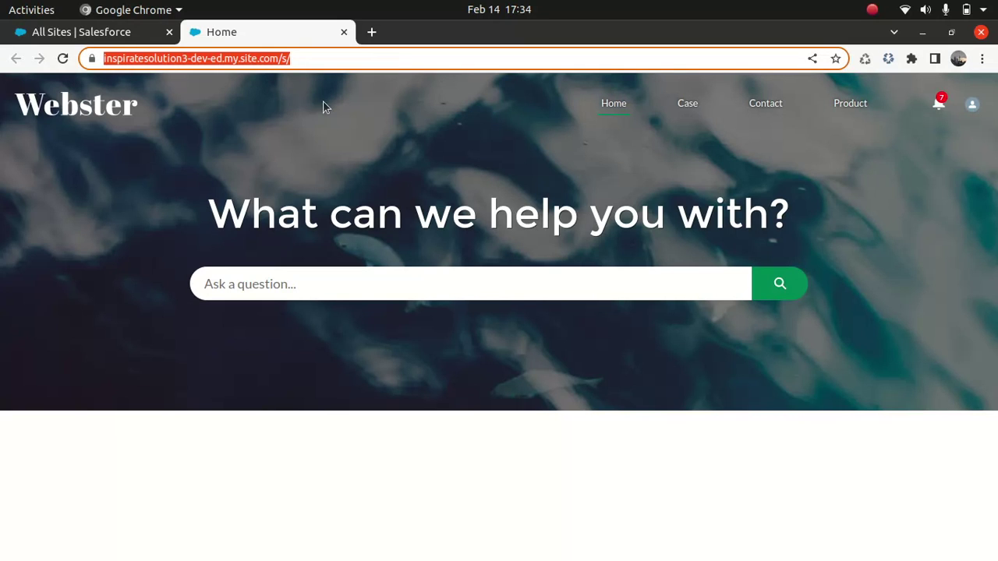
click(982, 61)
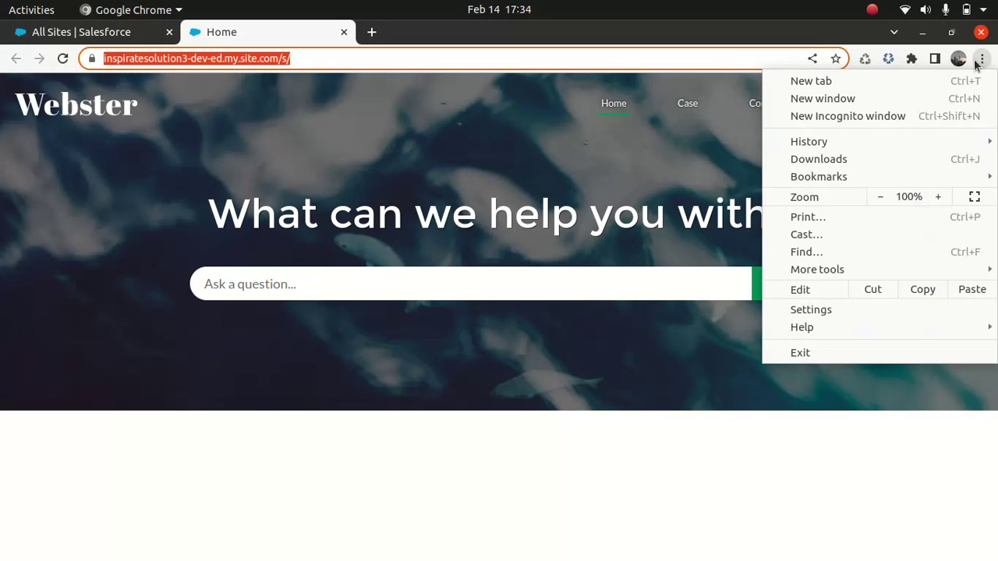
click(862, 122)
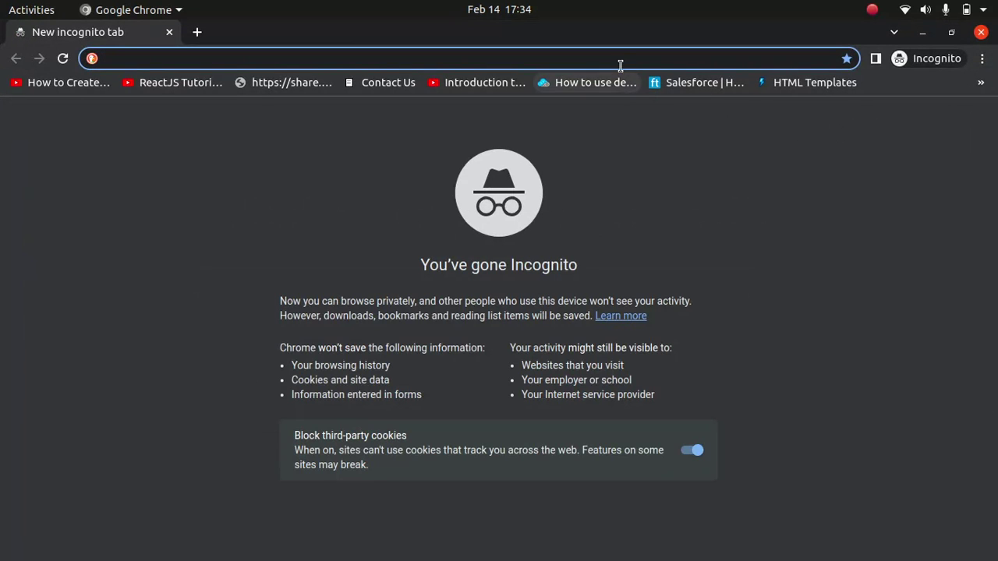
key(ctrl+v)
key(Return)
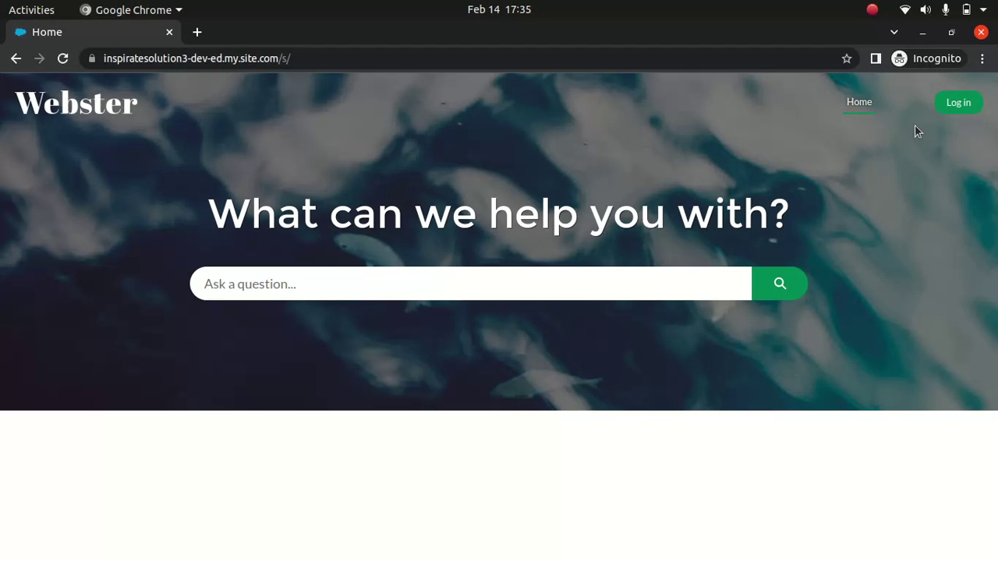
click(981, 32)
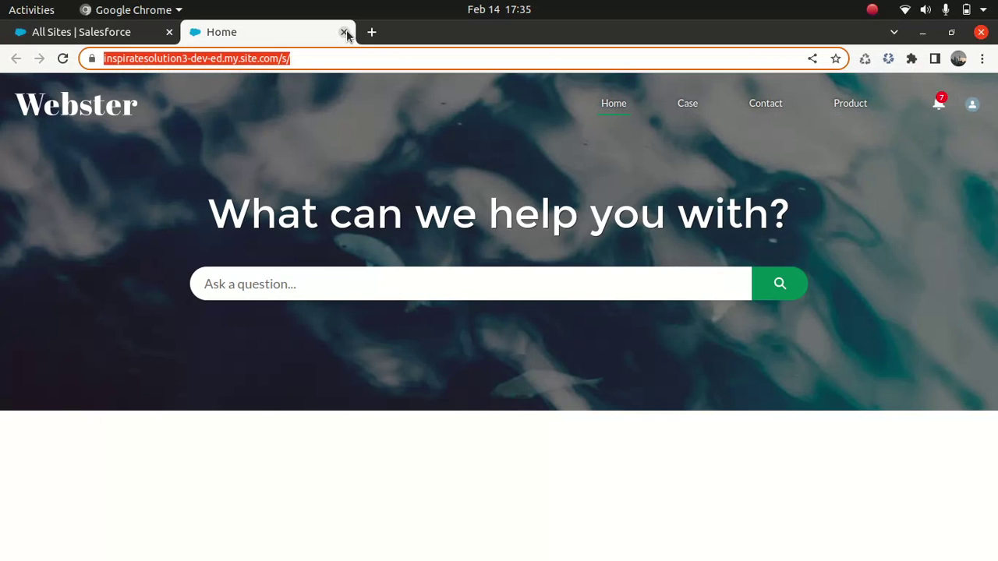
Step: Close the Webster site tab and open the HelpCenter site's Administration workspace from Experience Builder
click(344, 32)
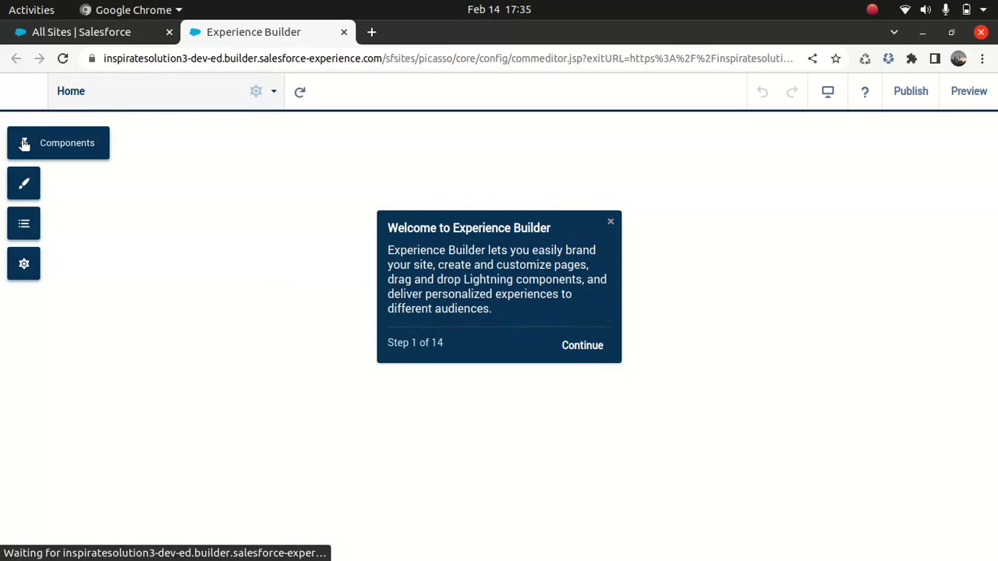
click(72, 92)
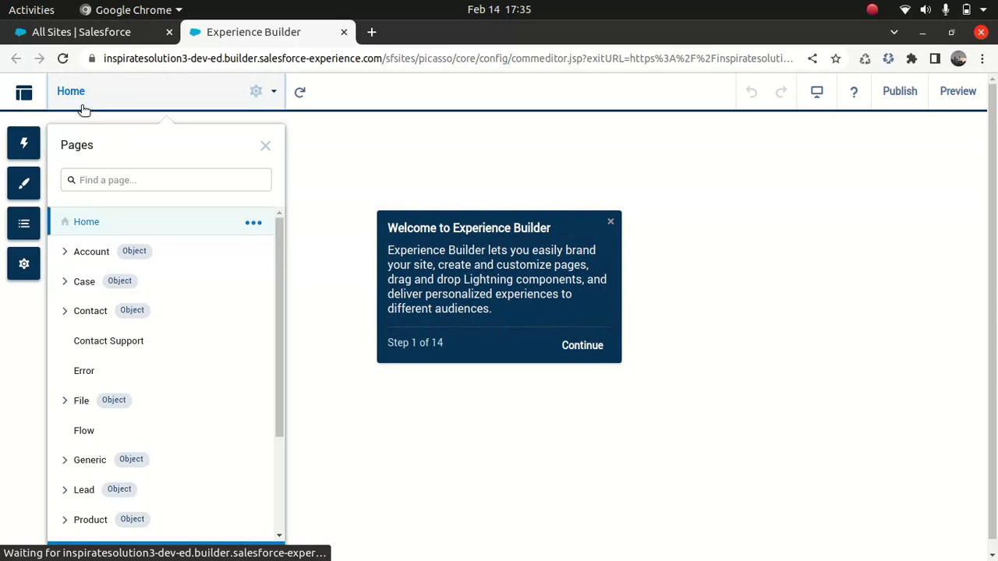
click(27, 92)
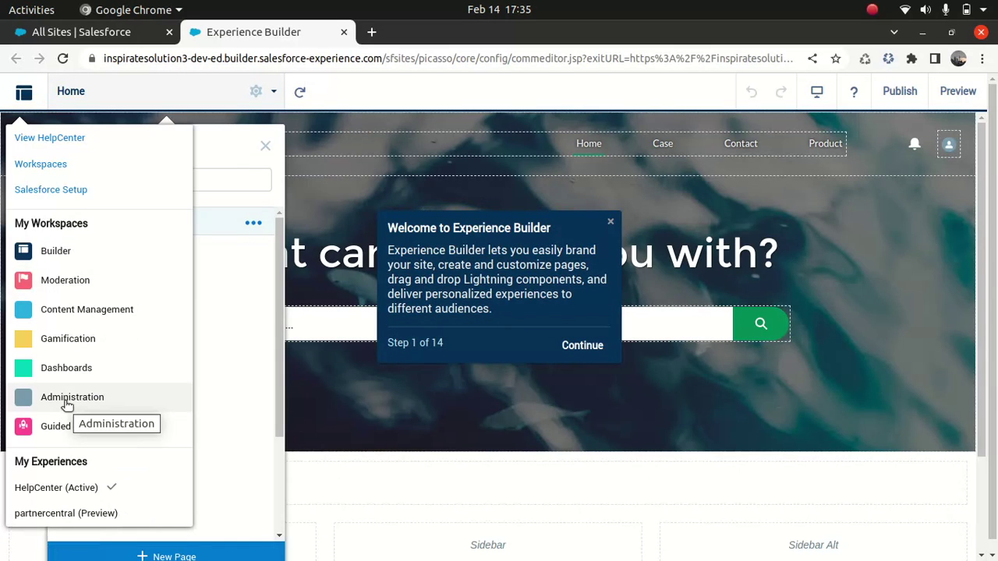
click(68, 399)
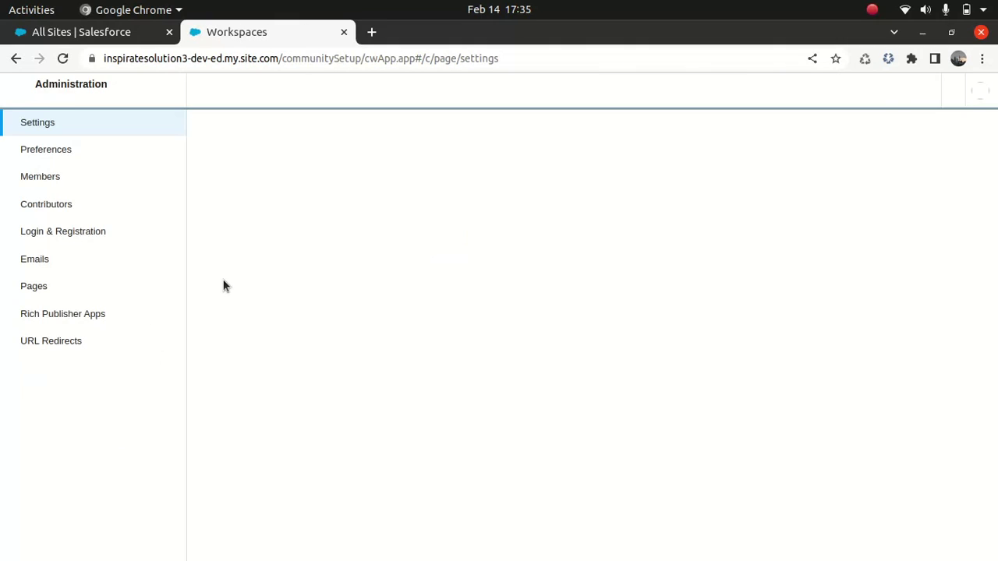
Step: Open the HelpCenter guest profile's Object Settings through Pages and Public Access Settings
click(39, 288)
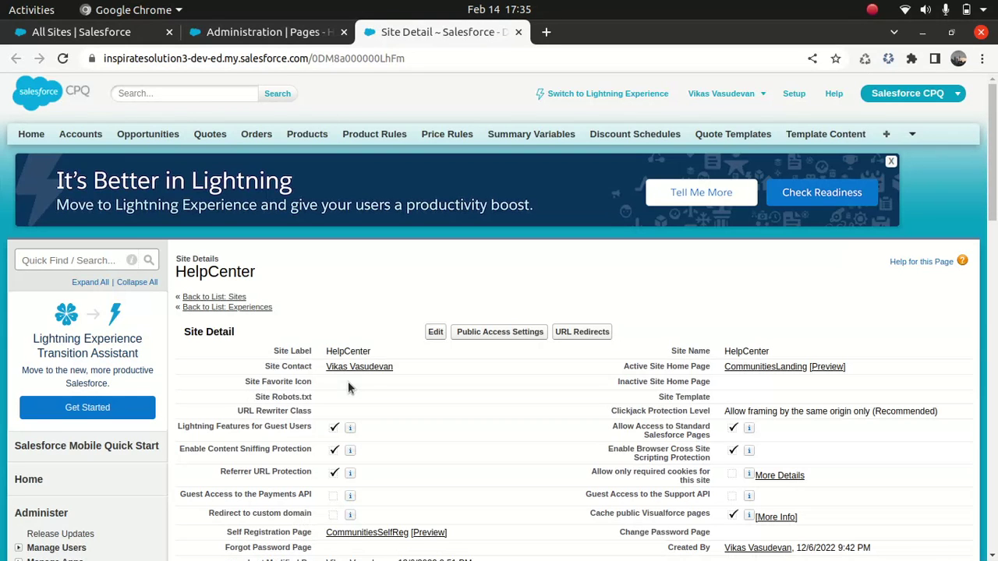
click(501, 333)
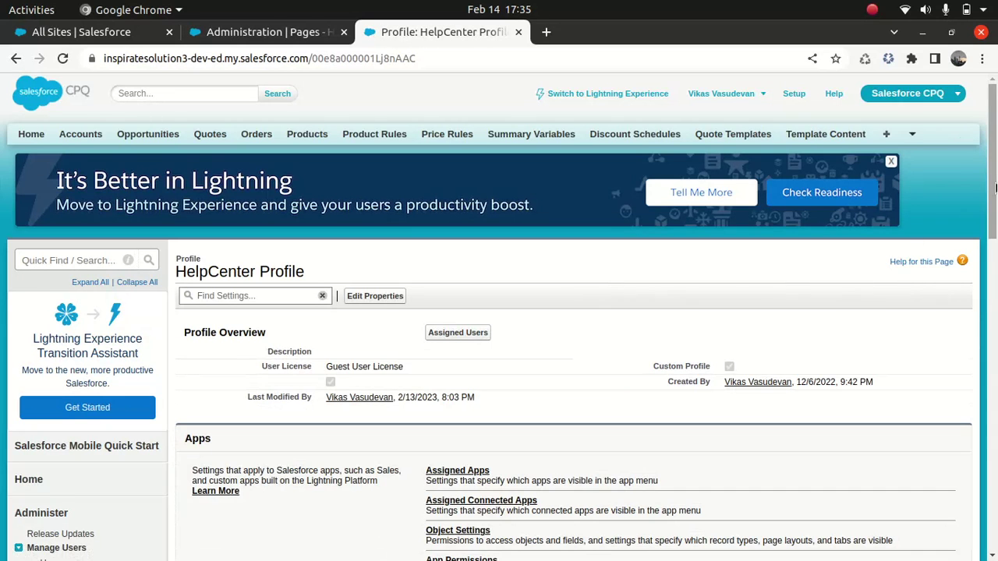
scroll(558, 281, down, 3)
click(481, 300)
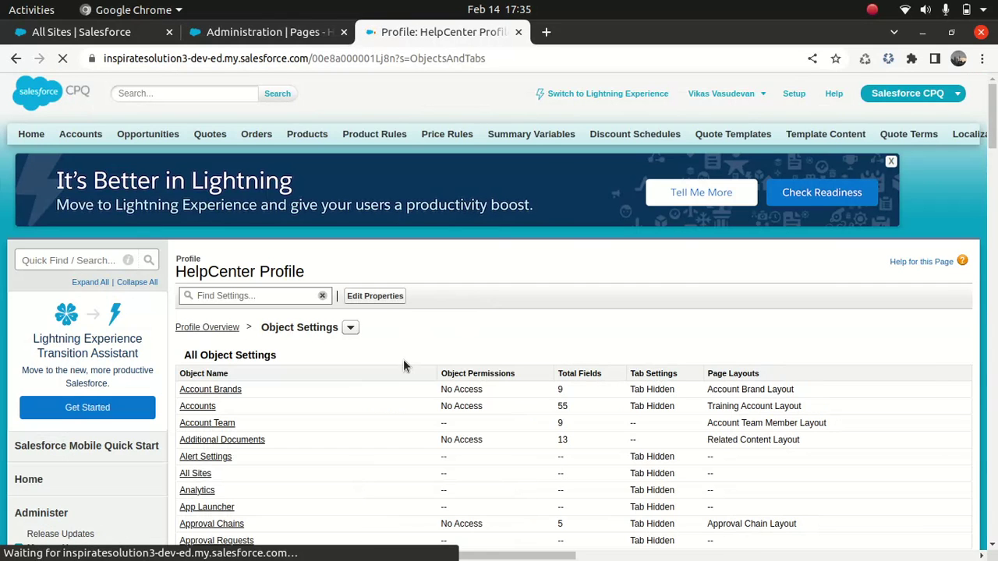
Step: Find 'product' in the object list and open the Products object settings
key(ctrl+f)
text(prop)
key(BackSpace)
text(duct)
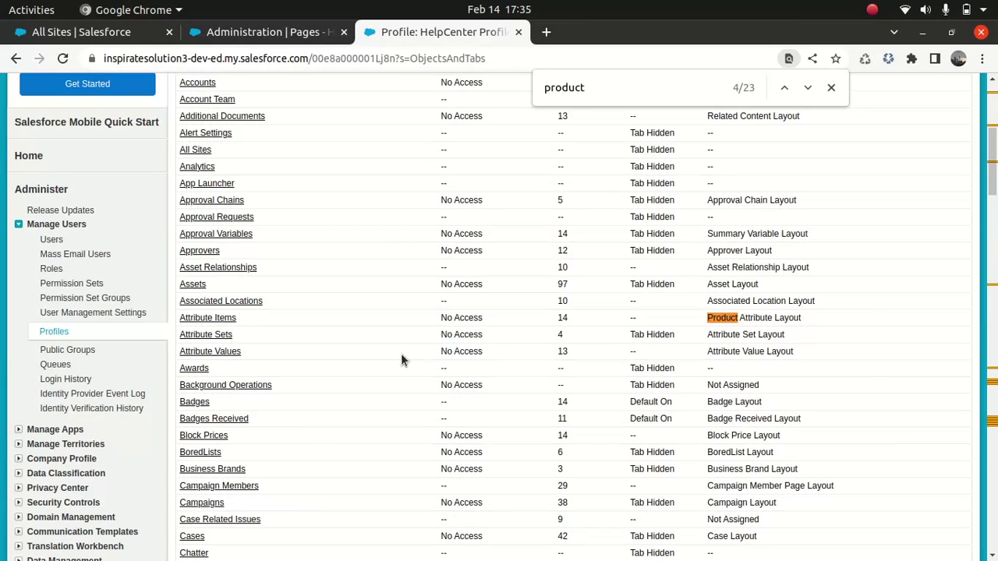
key(Return)
key(Return)
key(Return)
key(Return)
key(Return)
key(Return)
key(Return)
key(Return)
key(Return)
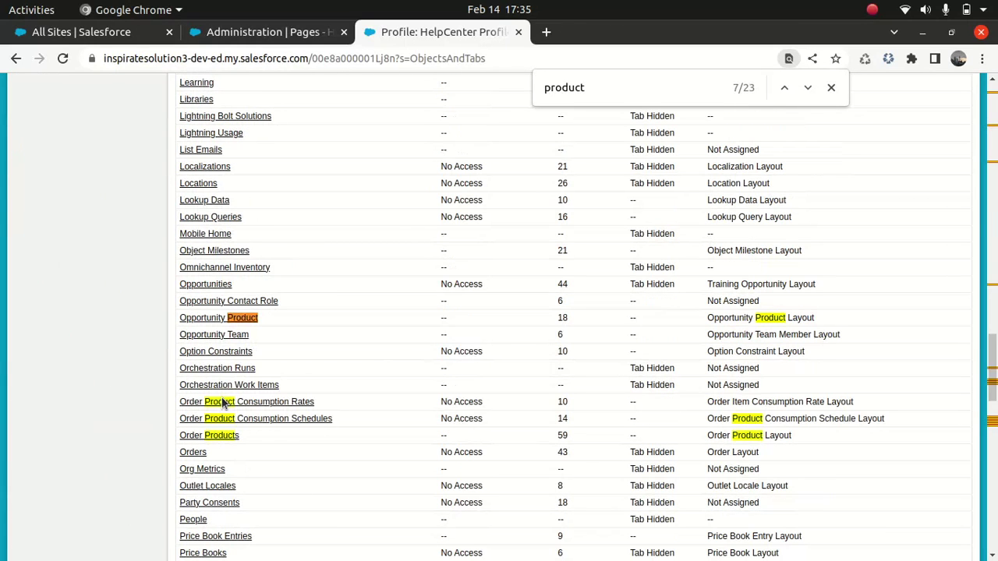
key(Return)
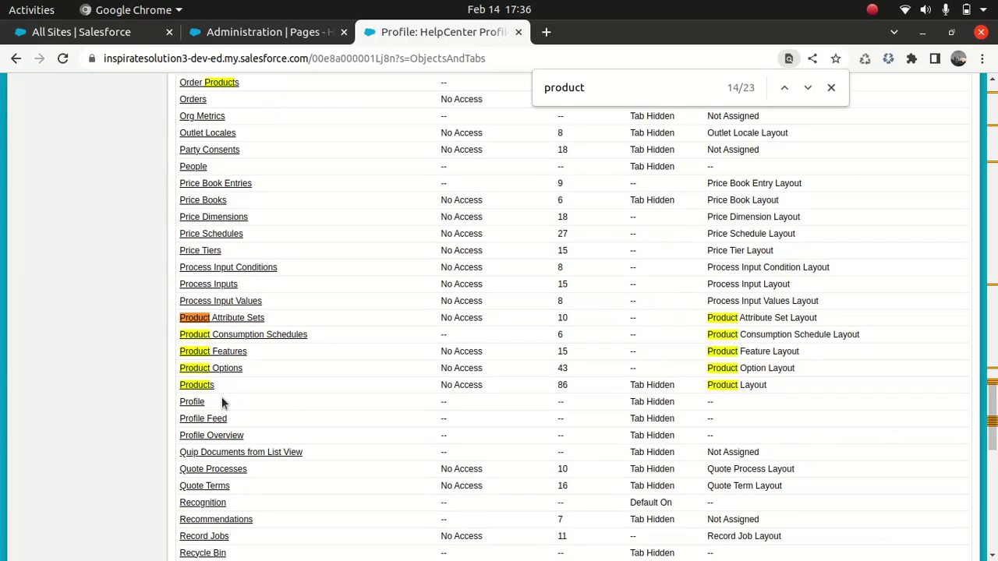
click(188, 388)
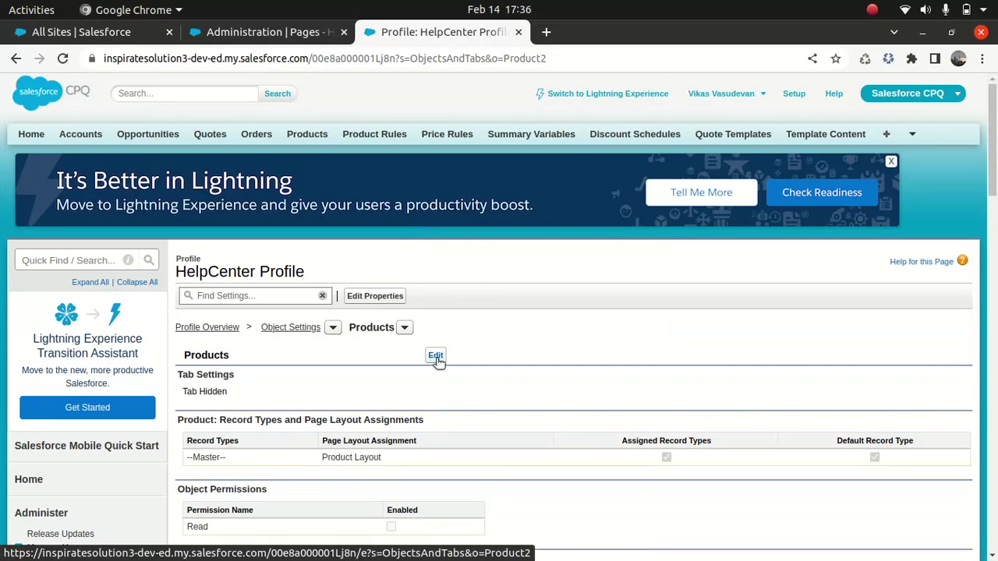
Step: Enable Read permission on Products for the guest HelpCenter Profile and save
click(435, 357)
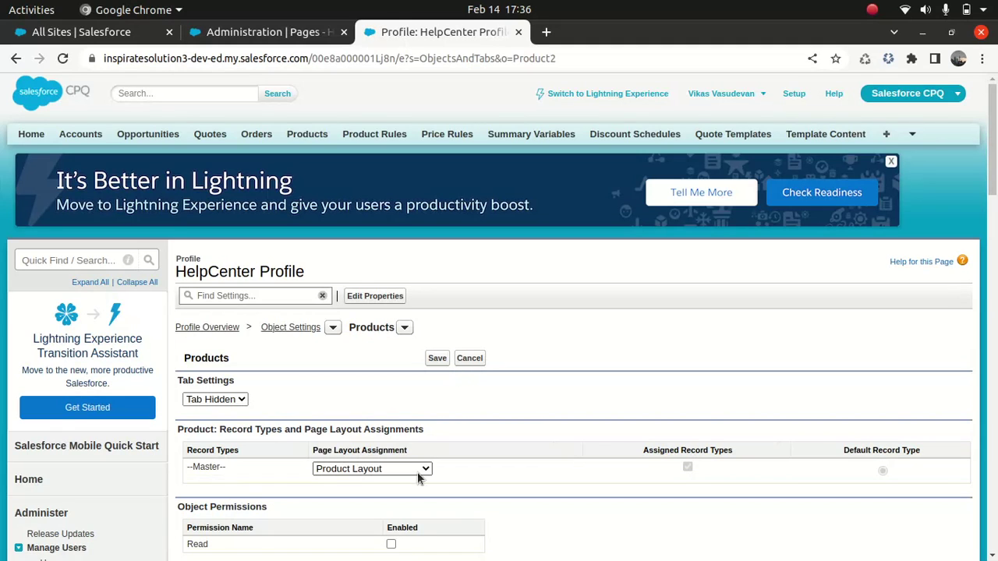
click(391, 544)
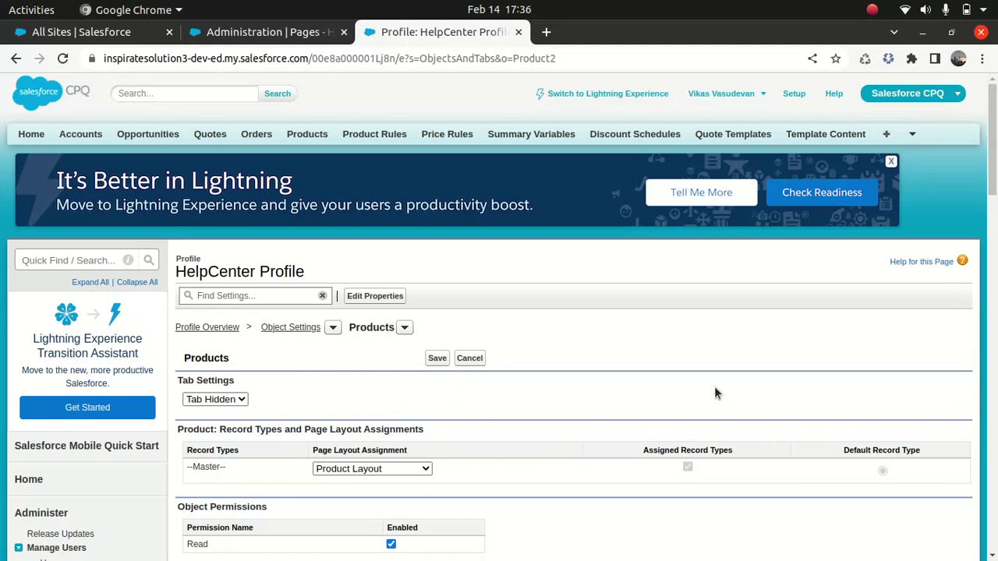
mouse_move(995, 165)
mouse_down()
mouse_move(994, 223)
mouse_move(995, 171)
mouse_up()
click(437, 333)
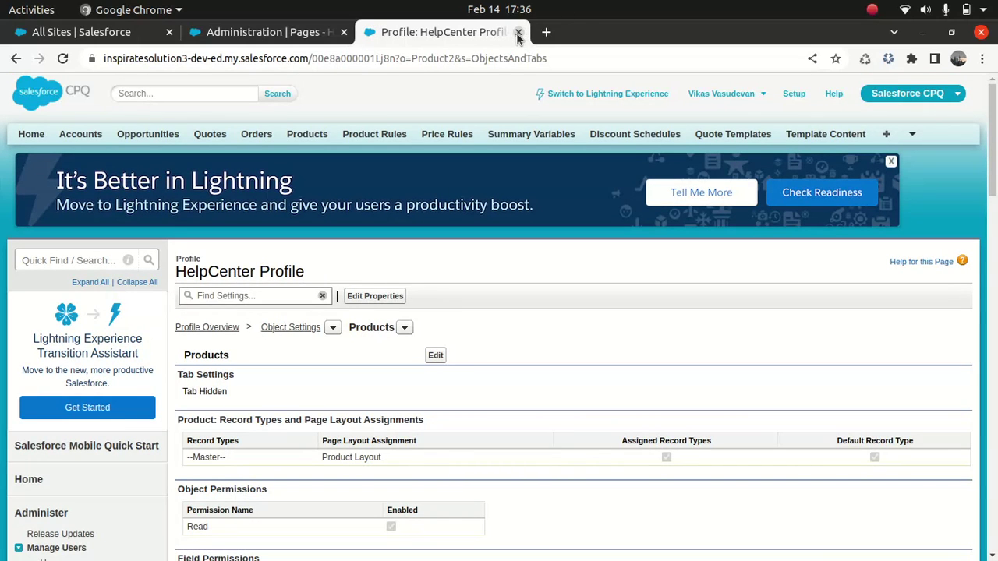
scroll(985, 156, down, 3)
scroll(984, 156, up, 3)
mouse_move(992, 165)
mouse_down()
mouse_move(992, 239)
mouse_move(992, 165)
mouse_up()
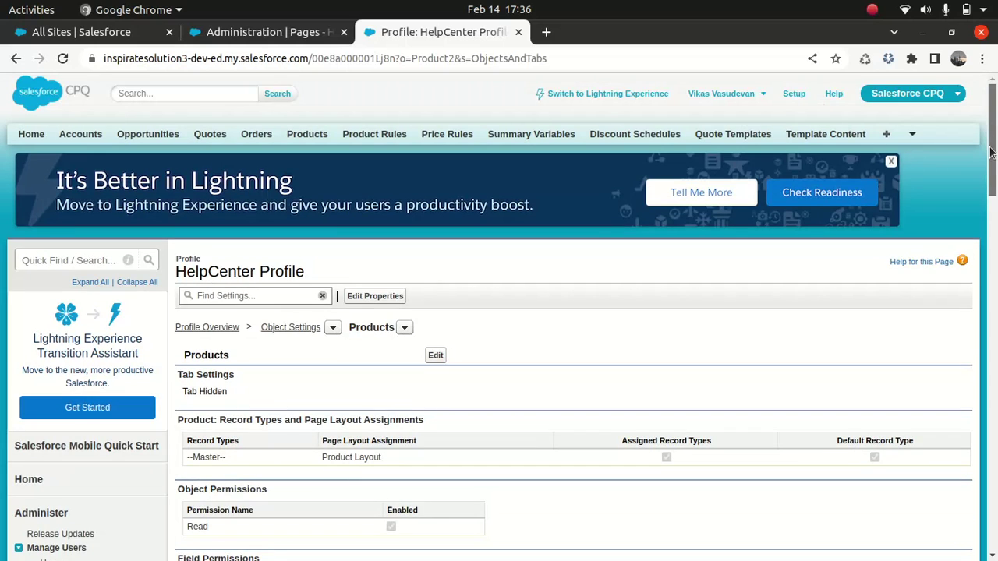
Step: Copy the HelpCenter site URL from its Settings page and open a new incognito window
click(517, 32)
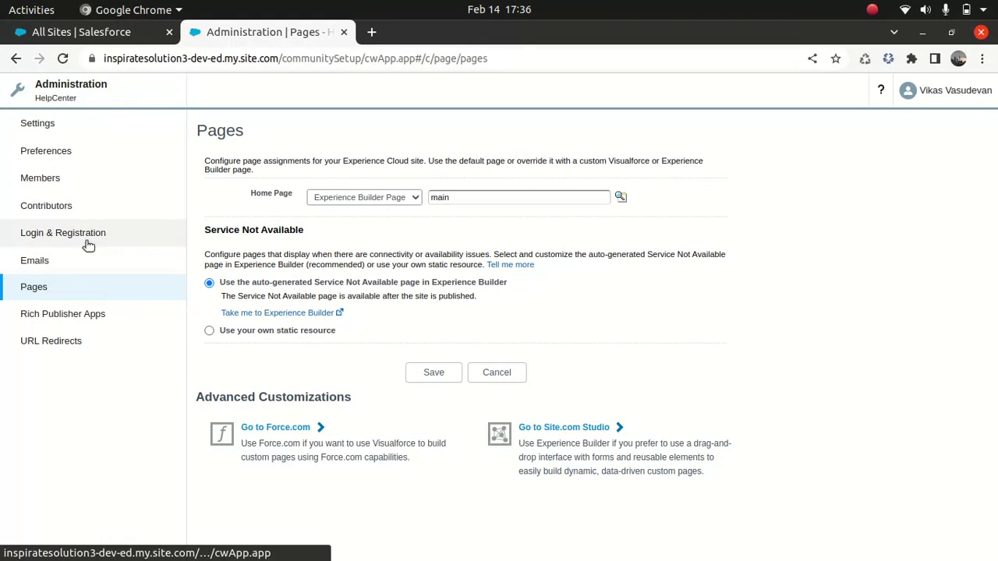
click(49, 125)
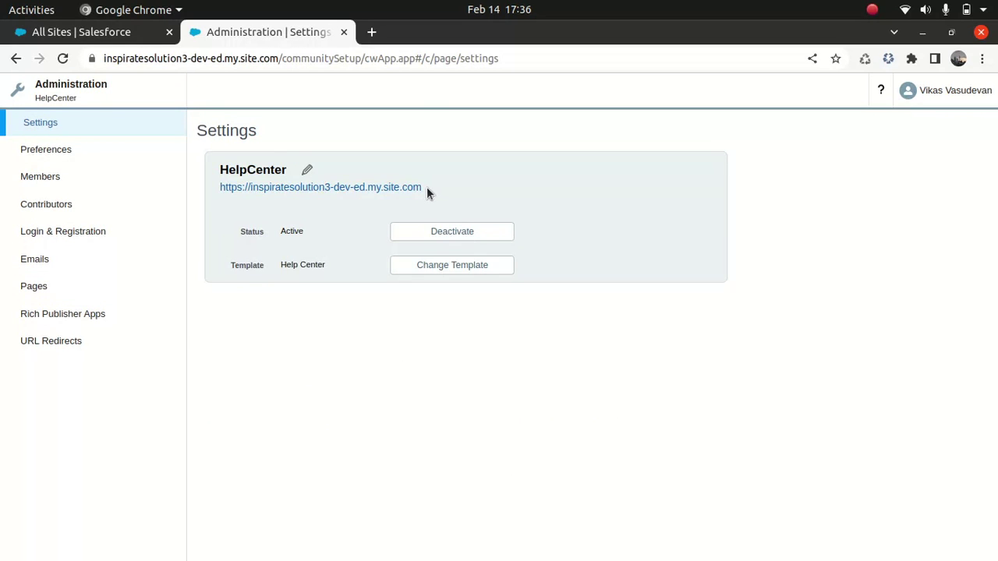
drag(427, 188, 214, 186)
key(ctrl+c)
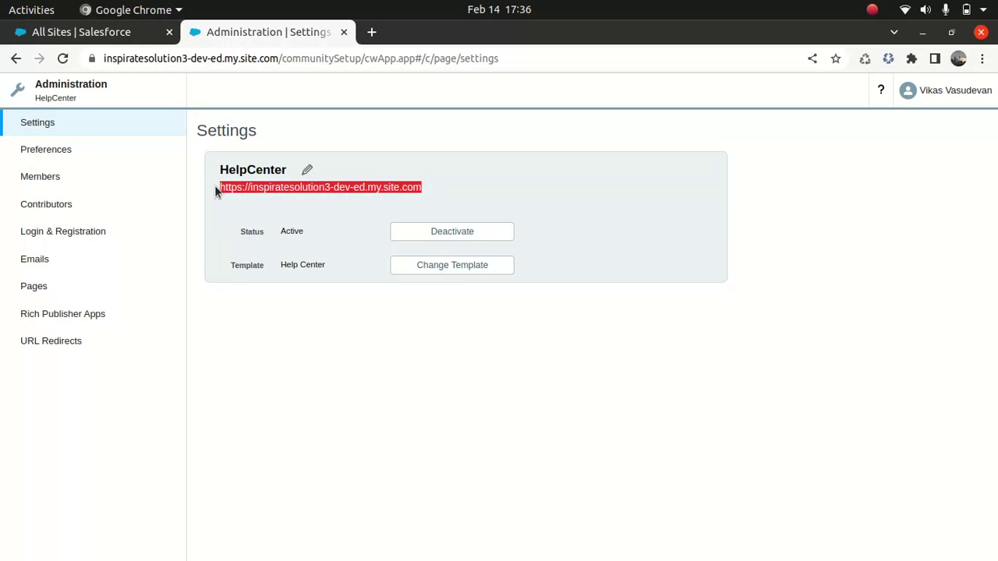
click(981, 58)
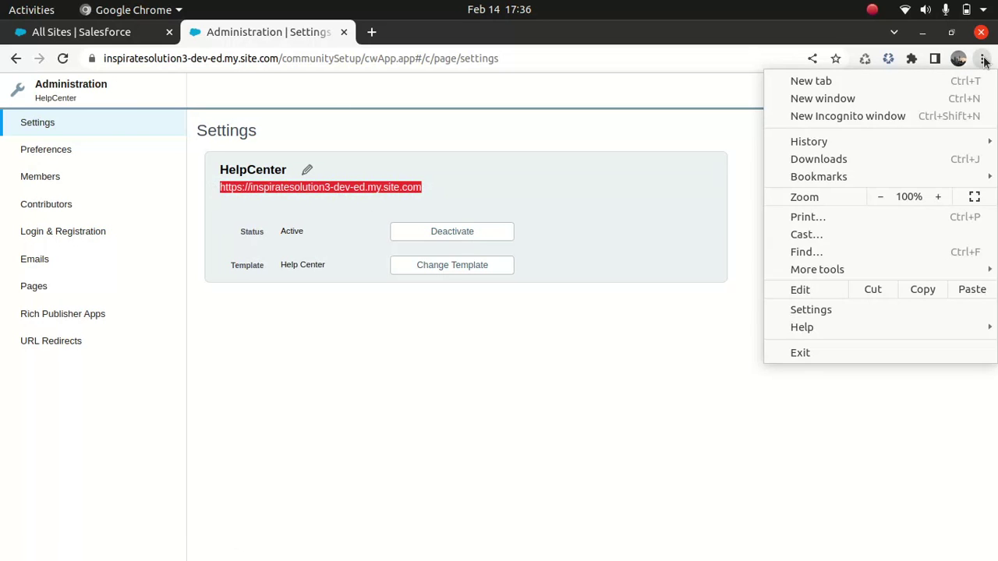
click(874, 117)
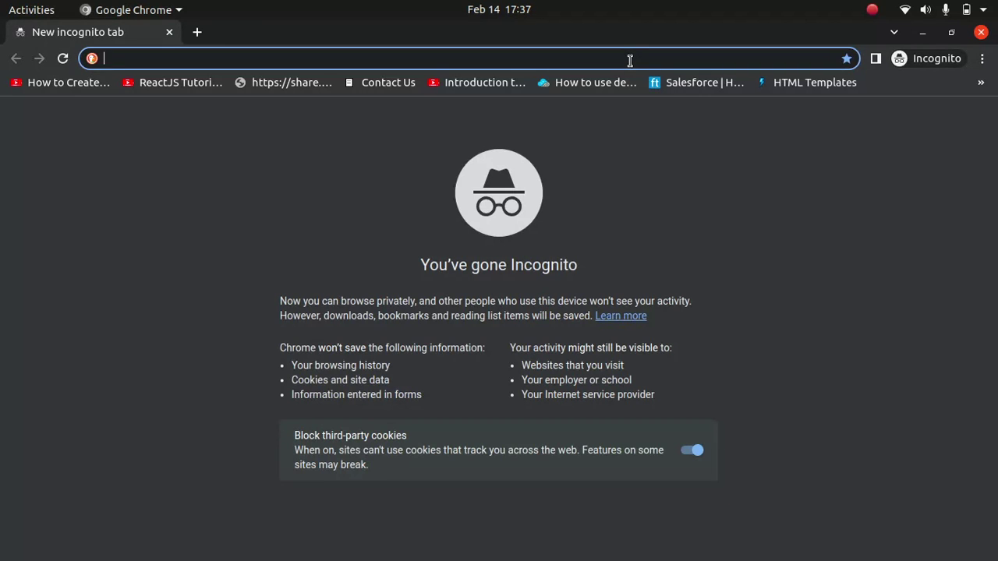
Step: Load the HelpCenter site as a guest, see the Product page is empty, then close the window
key(ctrl+v)
key(Return)
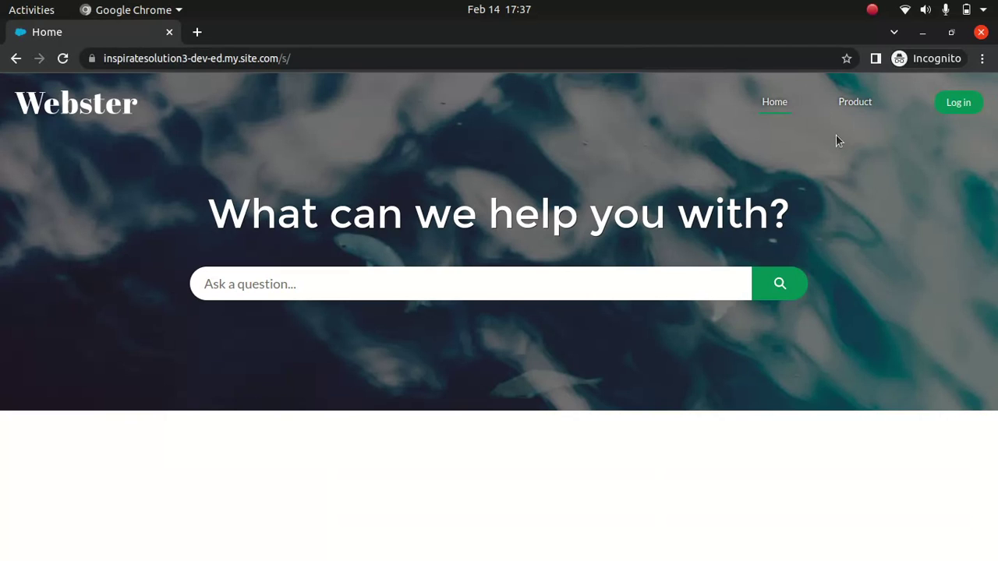
click(856, 105)
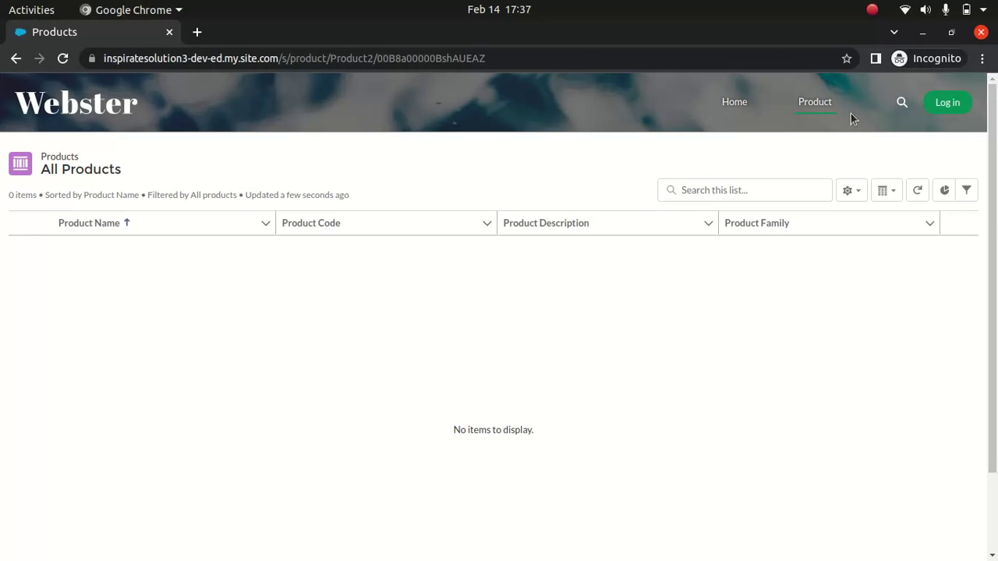
click(980, 32)
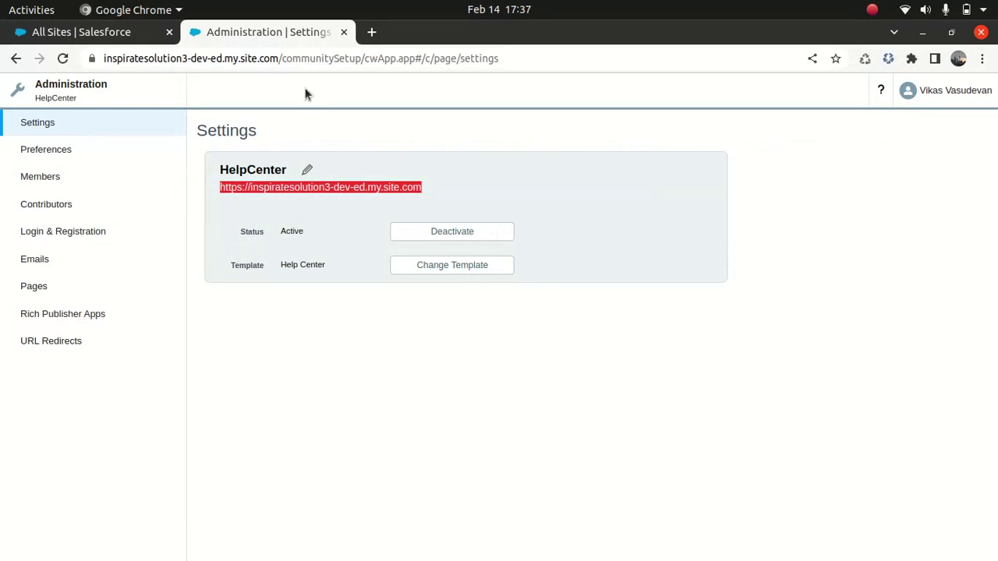
Step: Close the site administration tab and open Sharing Settings via a 'shar' Quick Find search
click(100, 31)
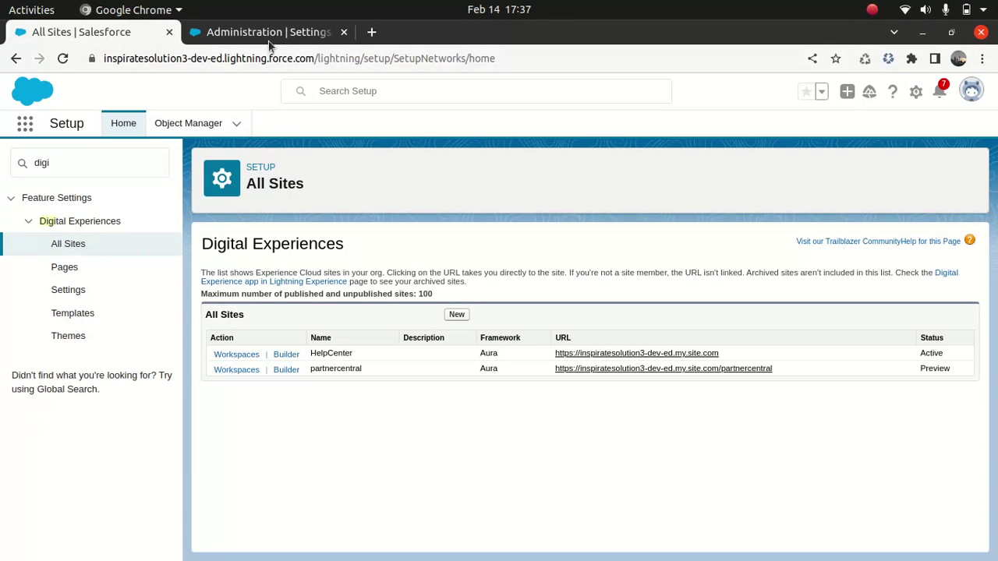
click(343, 32)
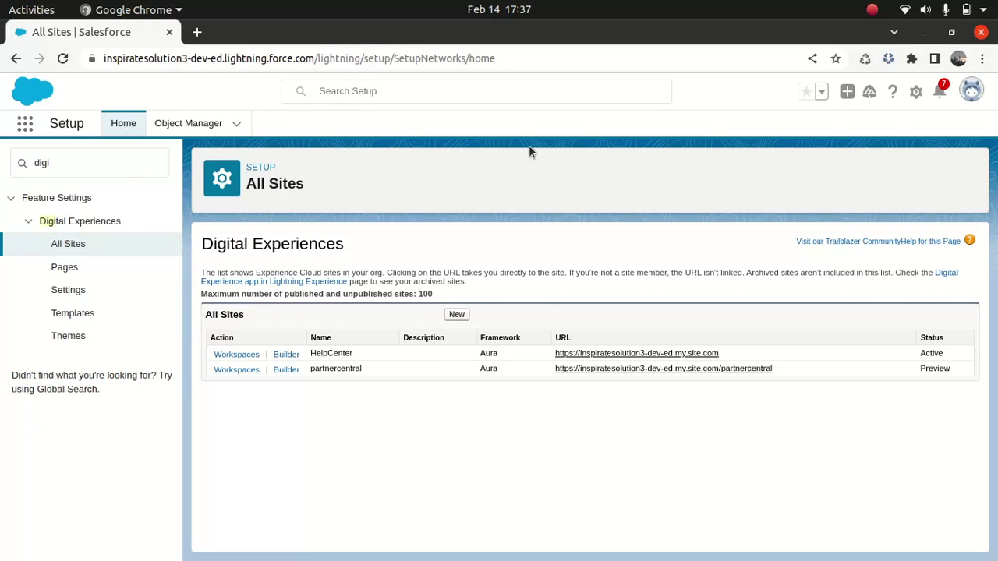
double_click(148, 159)
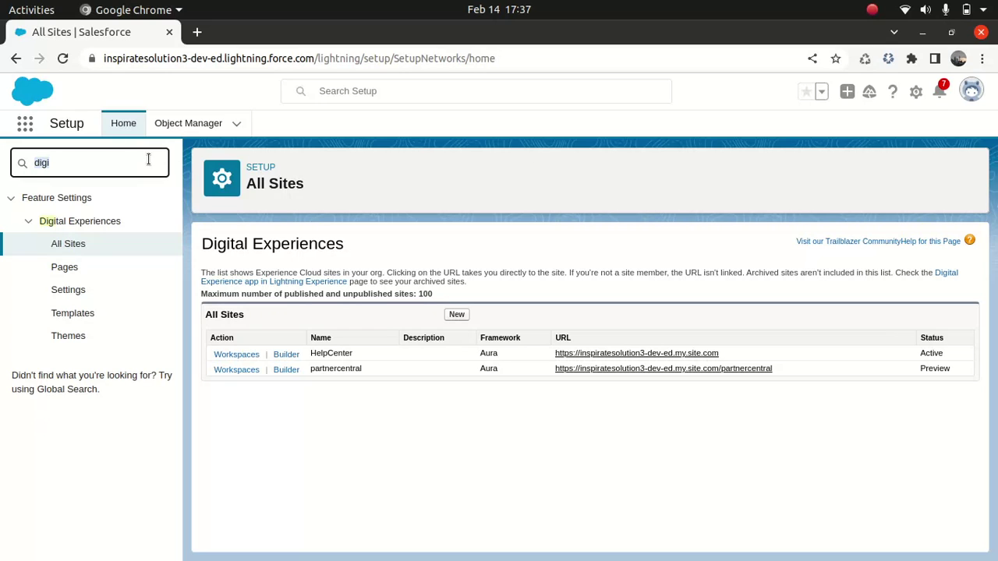
text(shar)
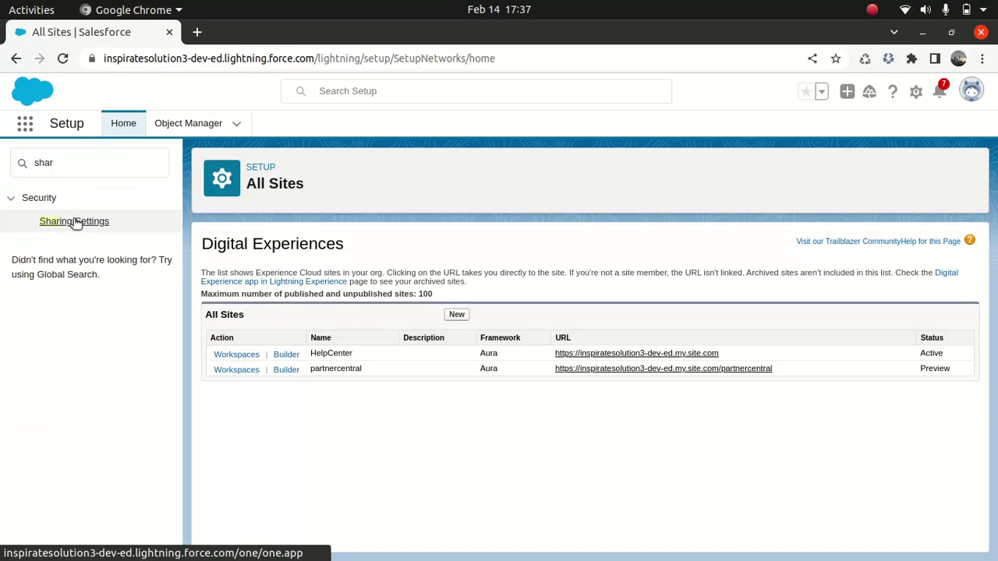
click(76, 222)
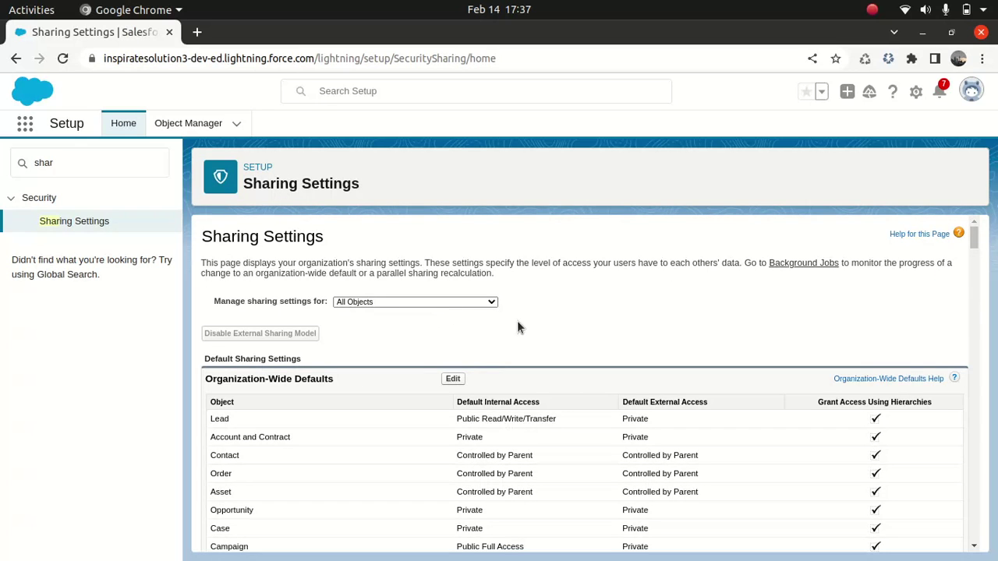
Step: Search the page for 'guest' and check the secure guest user record access setting
text(guest)
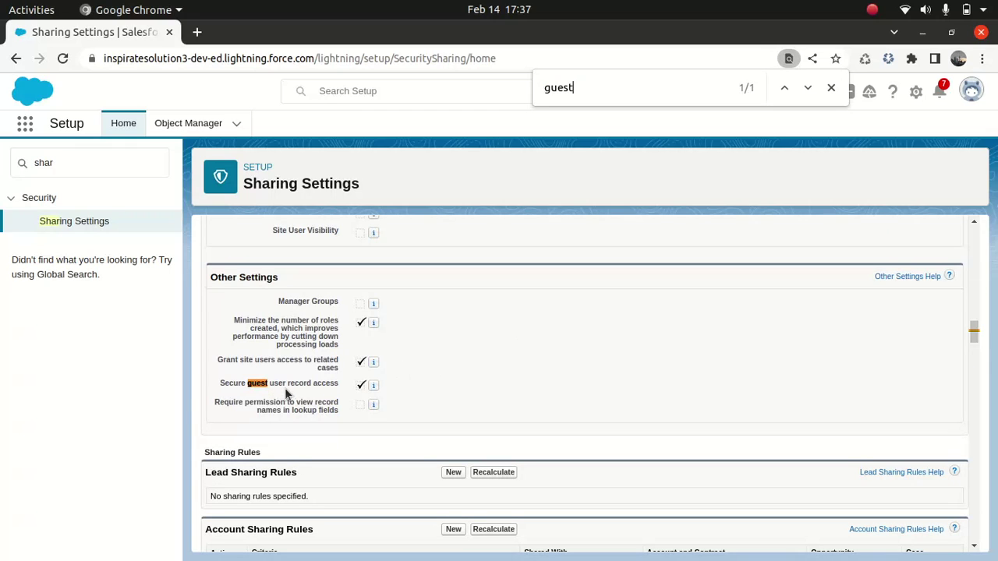
mouse_move(373, 388)
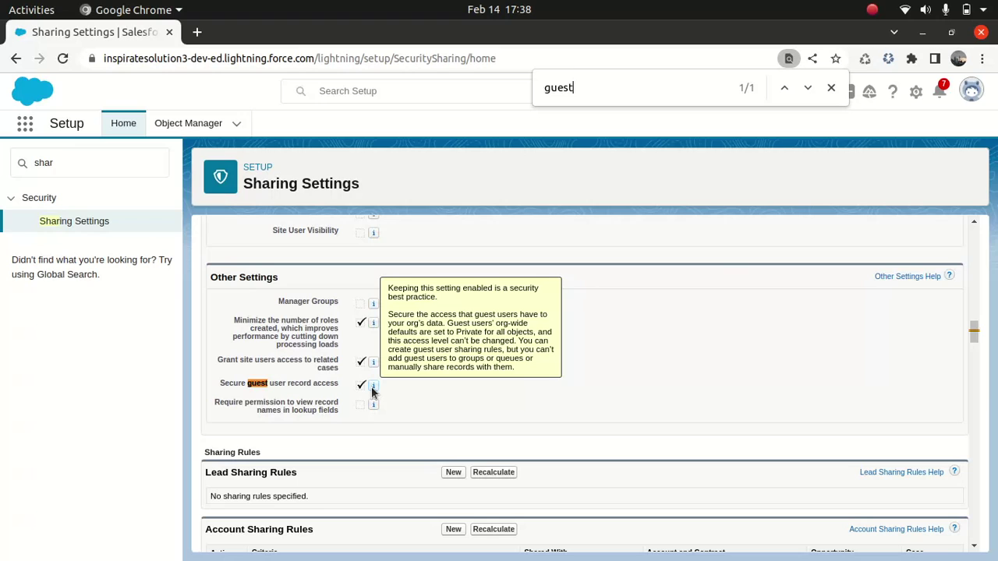
drag(980, 332, 986, 150)
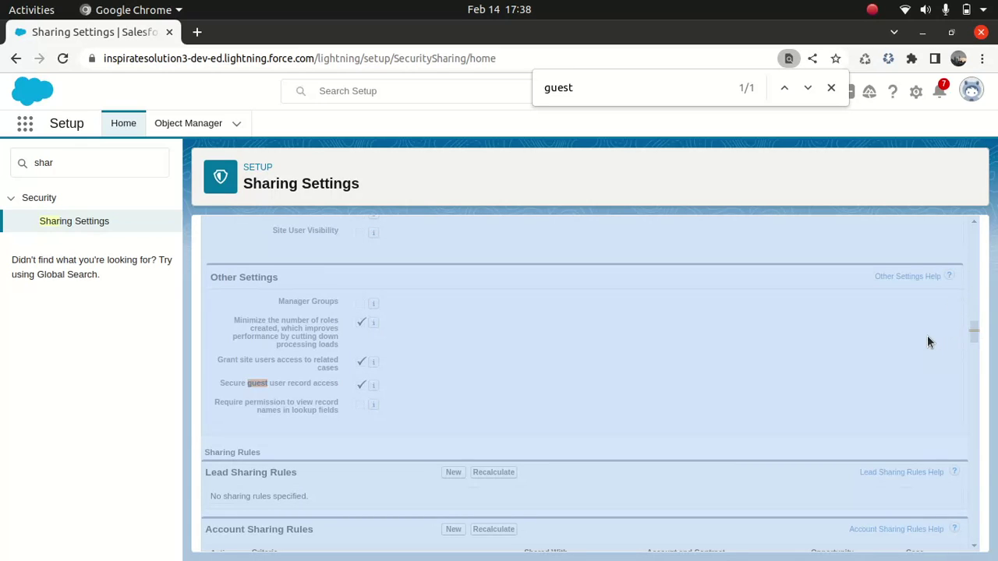
click(644, 184)
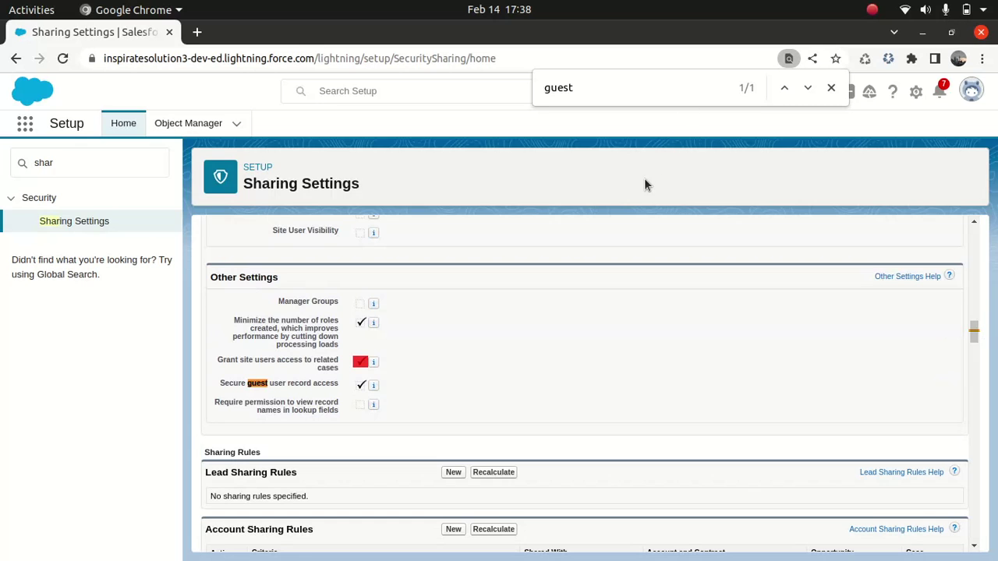
Step: Search for 'product' to review Product's default access and the Product Sharing Rules section
drag(972, 334, 972, 187)
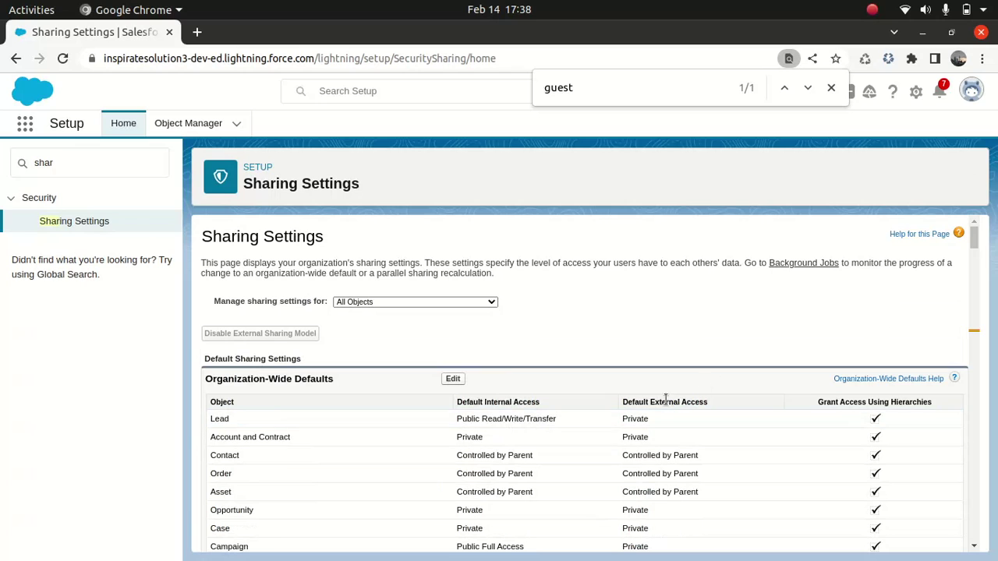
key(ctrl+f)
text(product)
key(Return)
key(Return)
key(Return)
key(Return)
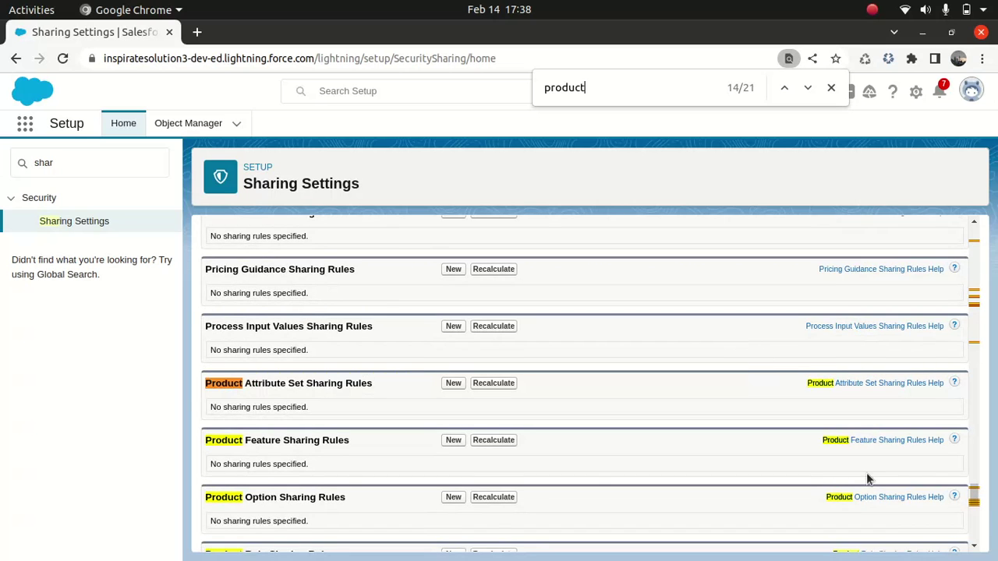
drag(973, 497, 974, 236)
scroll(585, 382, down, 5)
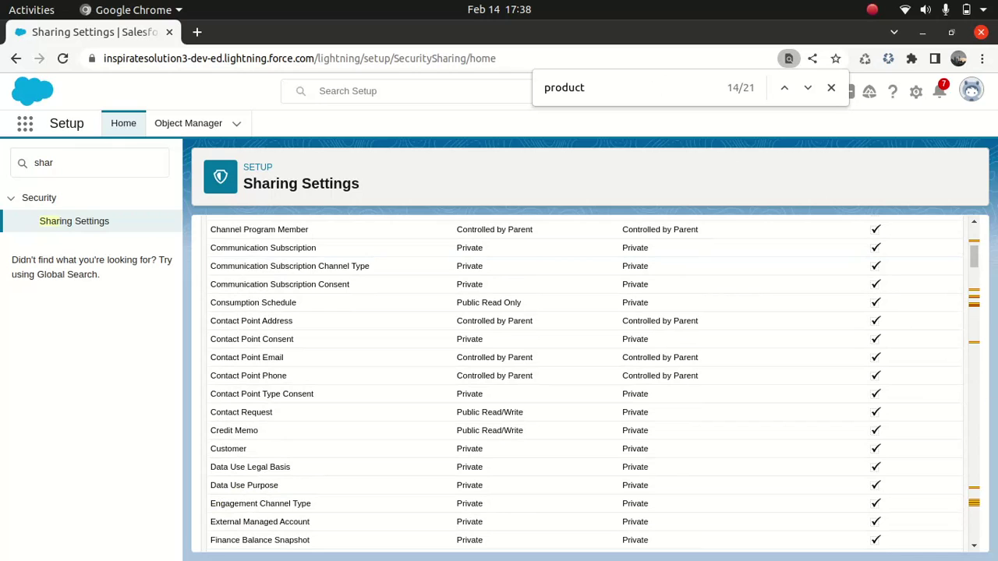
drag(975, 257, 973, 199)
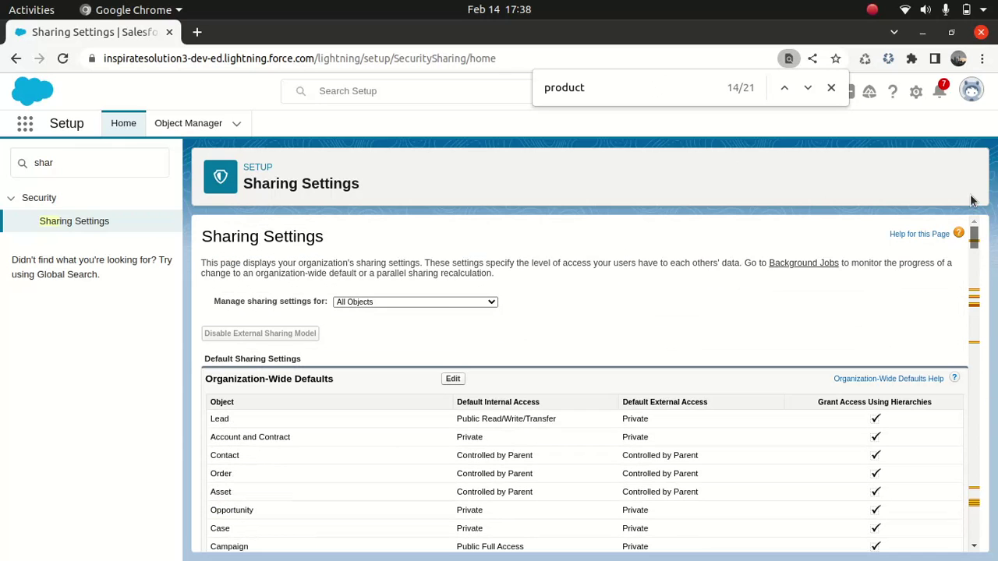
click(615, 87)
key(Return)
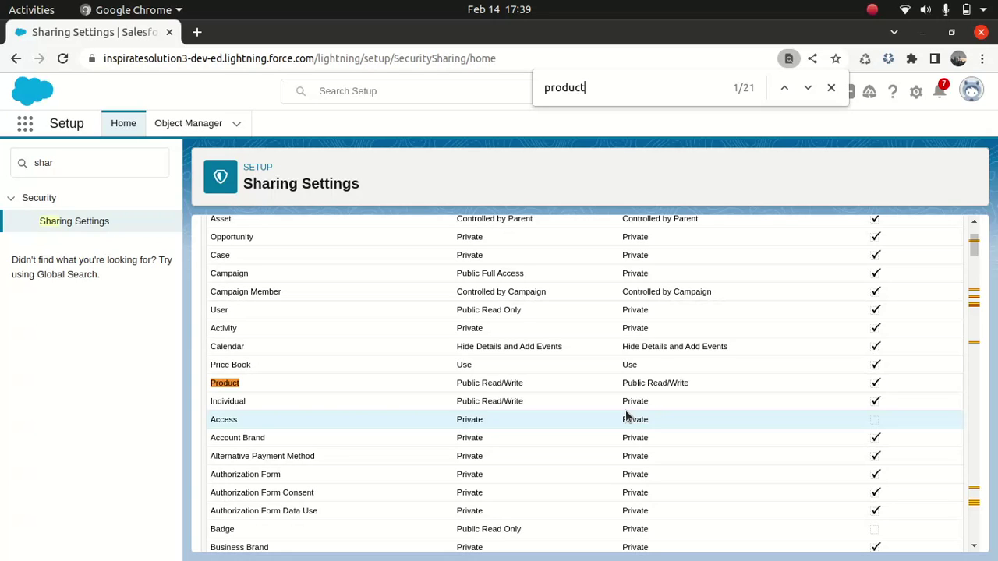
key(Return)
key(Return)
key(Return)
key(Return)
key(Return)
key(Return)
key(Return)
key(Return)
key(Return)
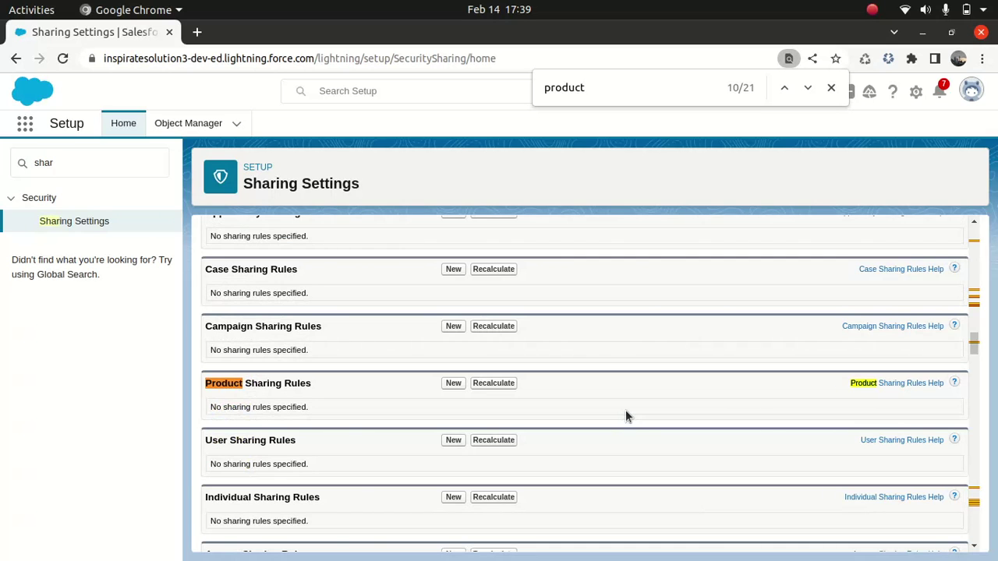
Step: Start a new Product sharing rule labelled 'Guest Product Rule', letting the Rule Name autofill
click(453, 385)
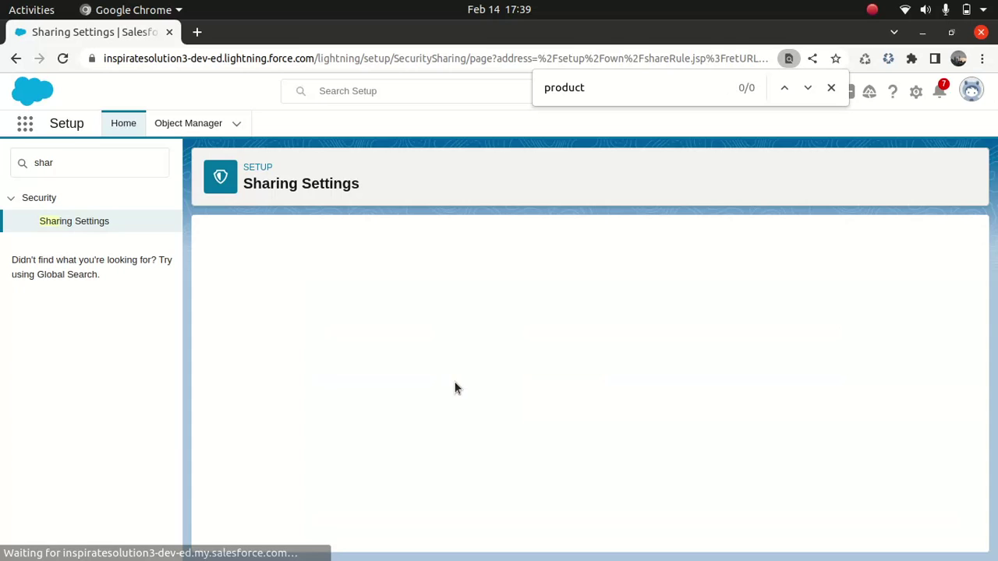
click(380, 361)
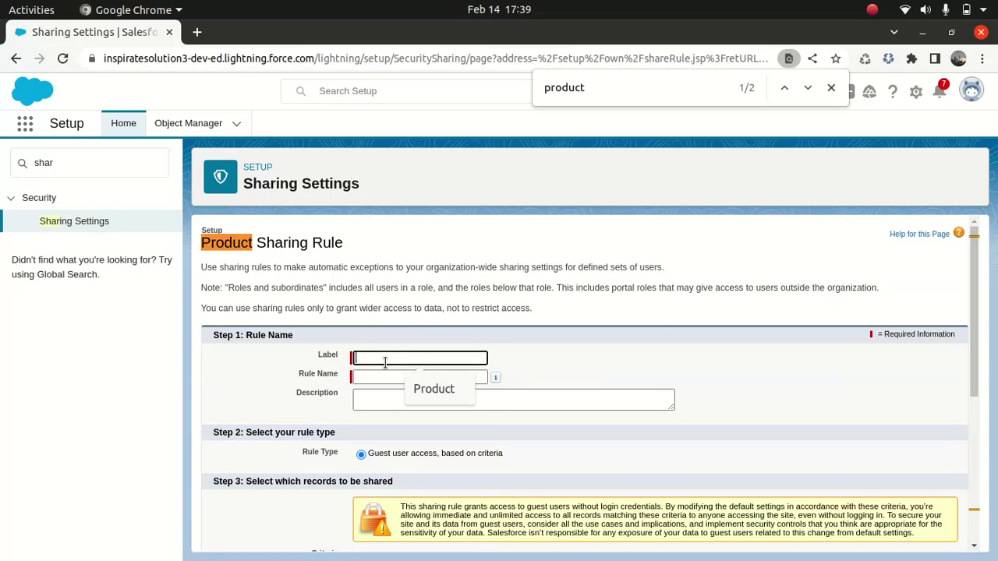
text(Product)
key(ctrl+a)
key(BackSpace)
text(Guest Product Ru)
key(BackSpace)
key(BackSpace)
text(Rule)
key(Tab)
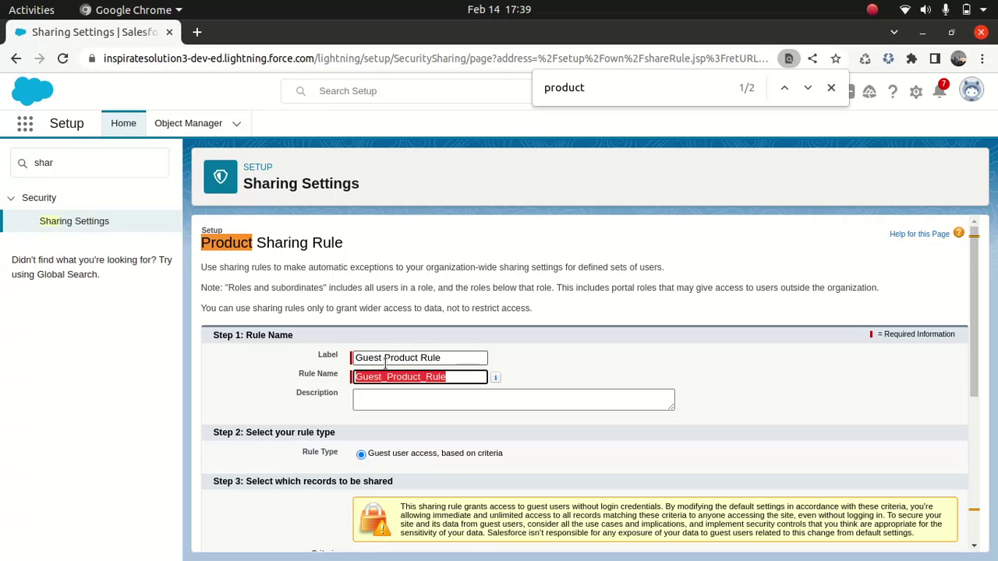
Step: Copy the label into the Description field as 'Guest Product Rule'
click(333, 359)
key(ctrl+c)
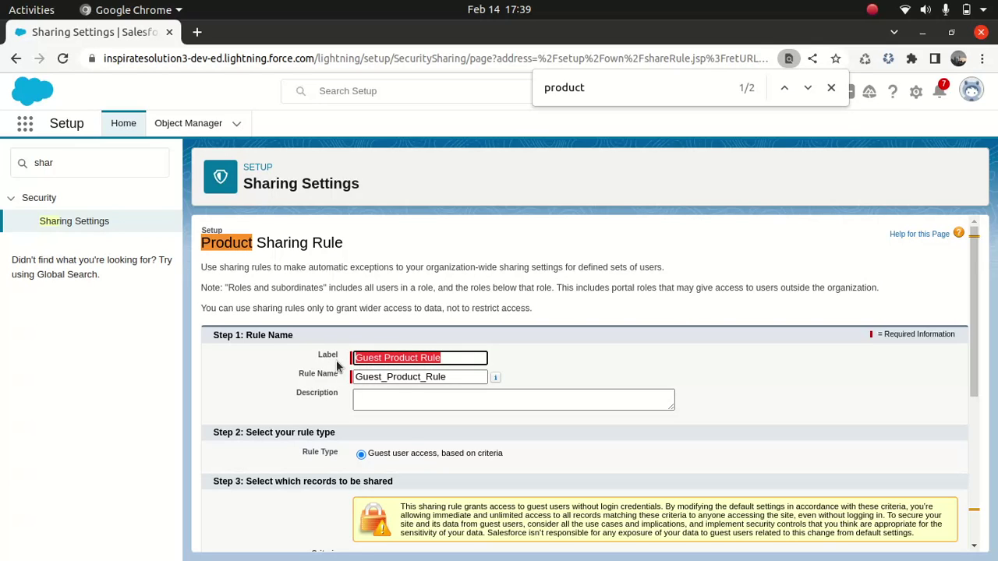
click(410, 399)
key(ctrl+v)
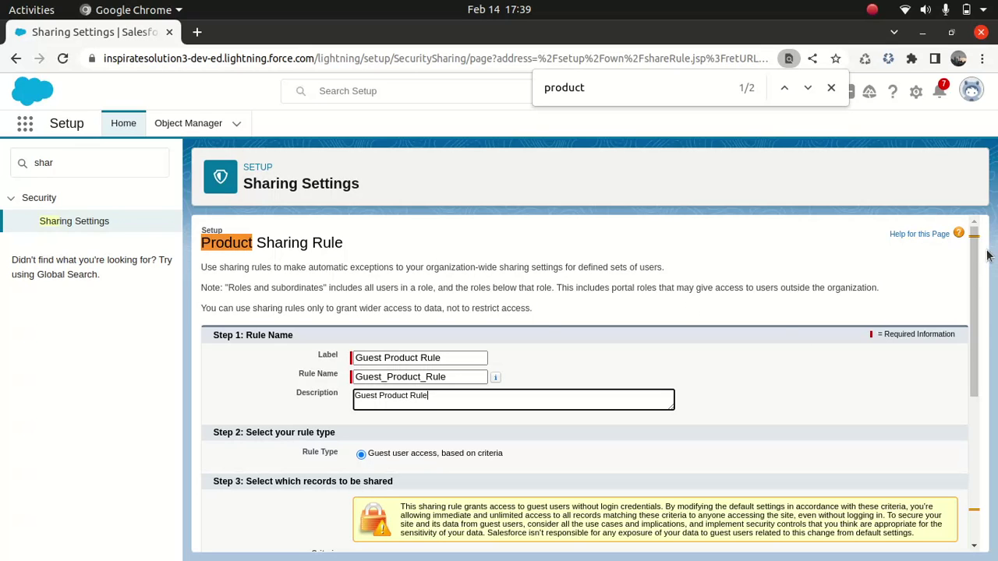
drag(974, 234, 966, 339)
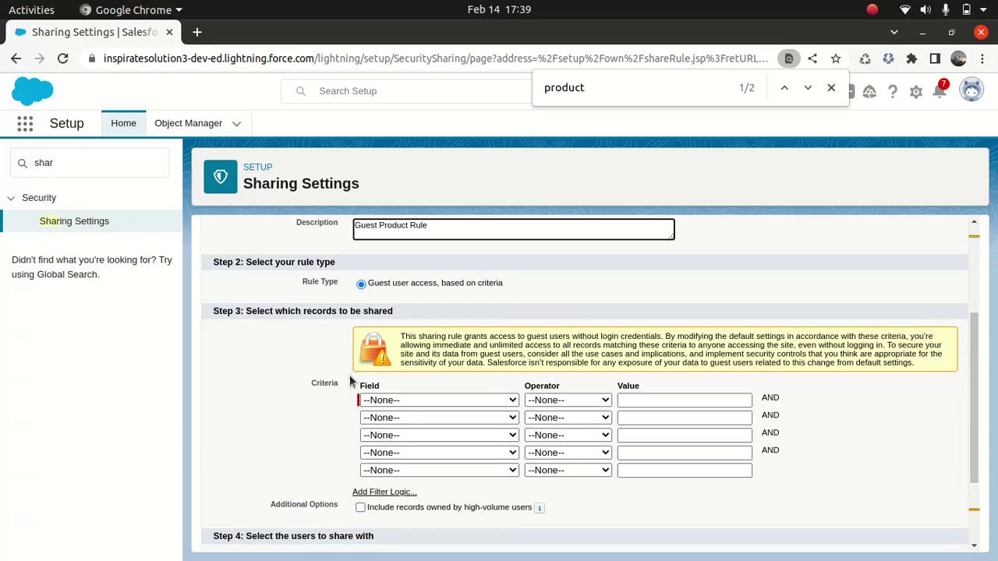
Step: Set the rule criterion to Active equals True, picking True from the value lookup
click(419, 400)
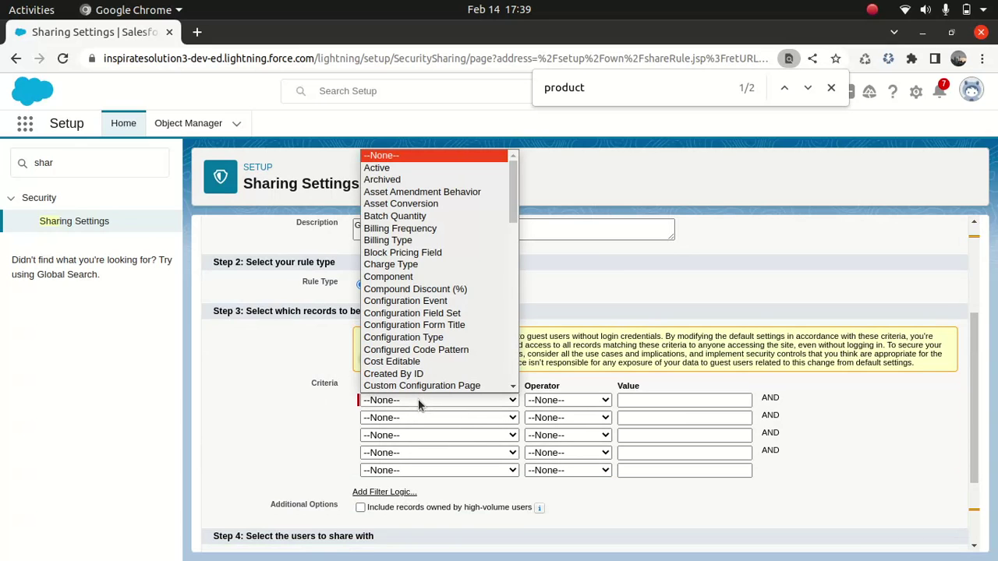
click(381, 173)
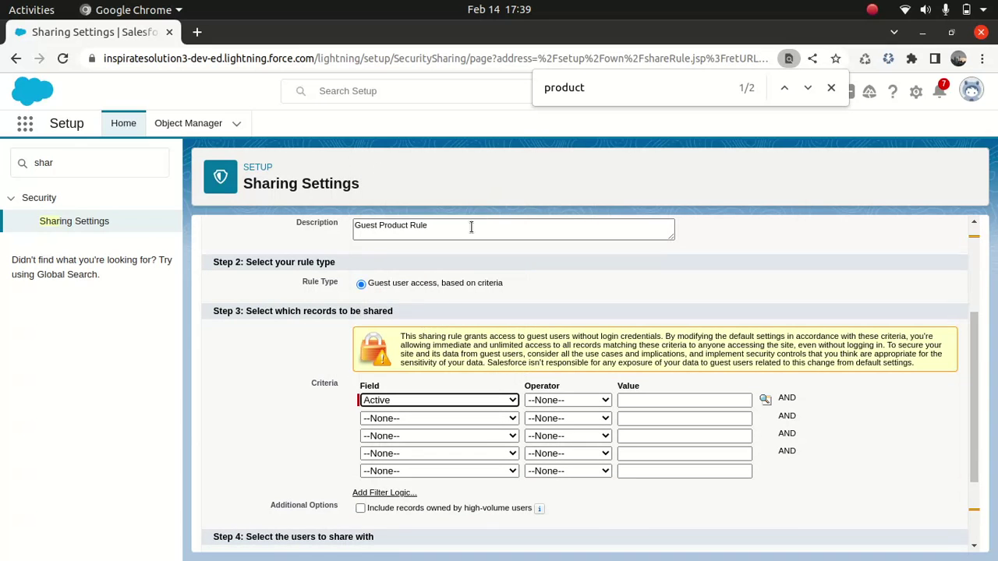
click(574, 401)
click(555, 426)
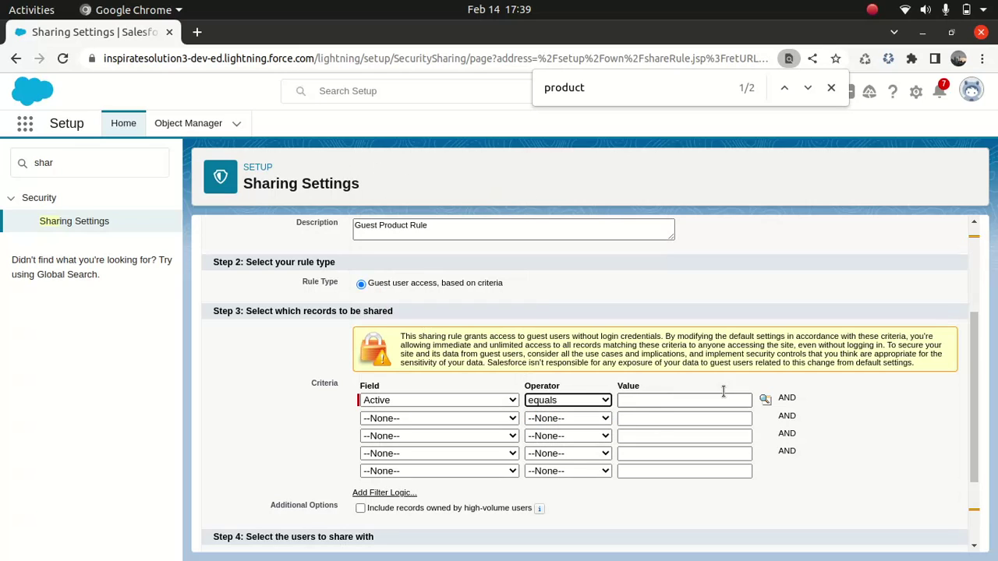
click(764, 399)
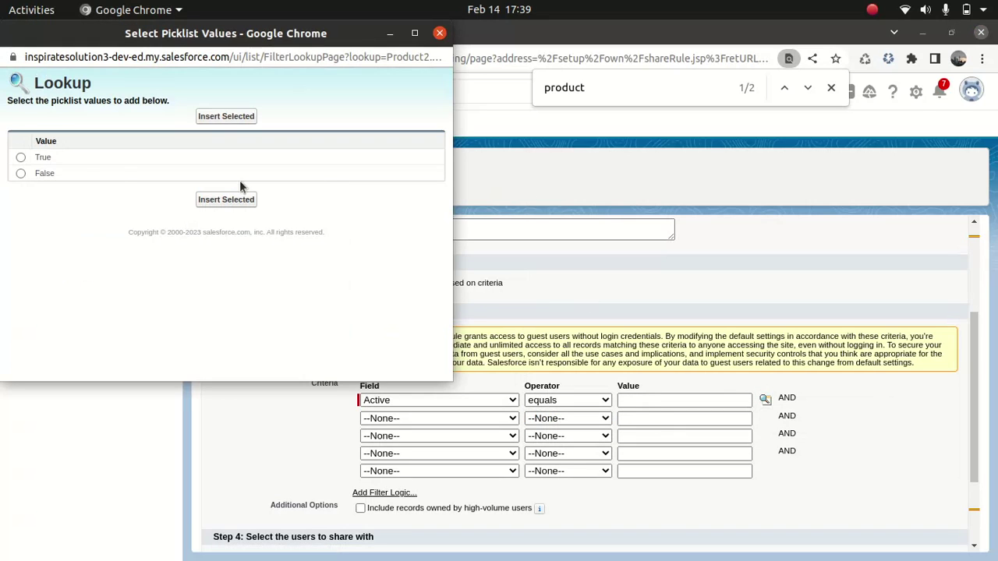
click(21, 158)
click(215, 201)
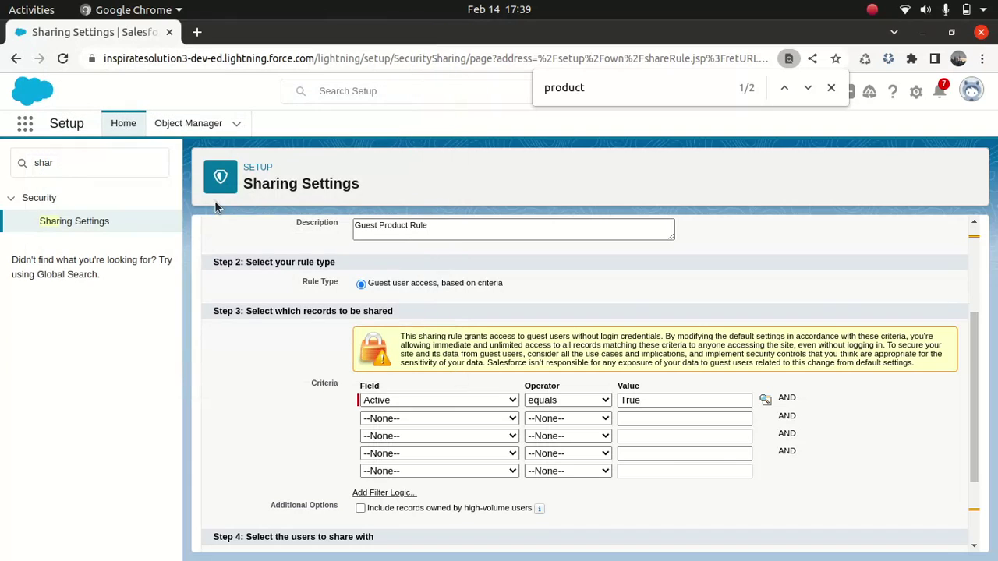
scroll(974, 329, down, 3)
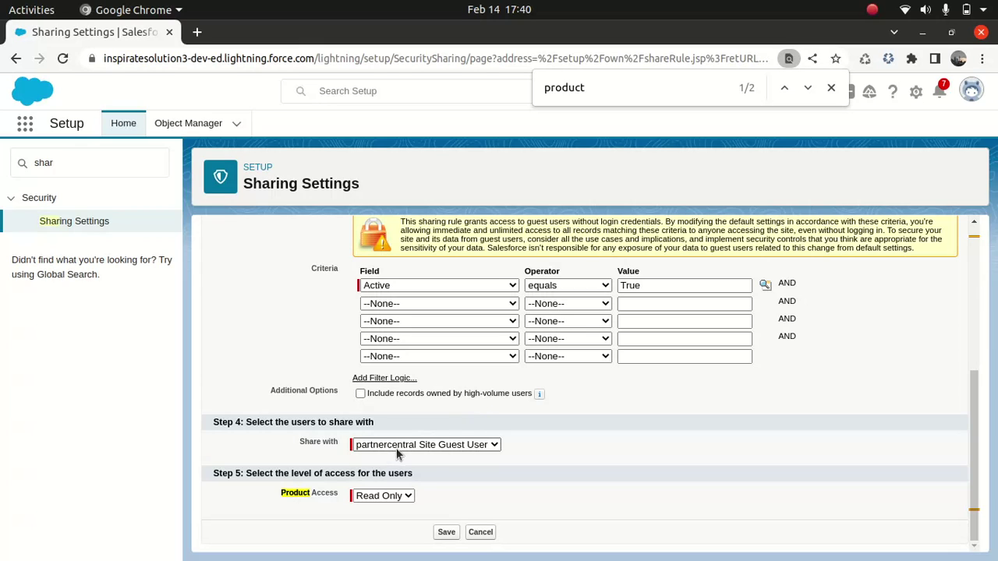
Step: Share active products with the HelpCenter Site Guest User at Read Only, then save and confirm recalculation
click(426, 447)
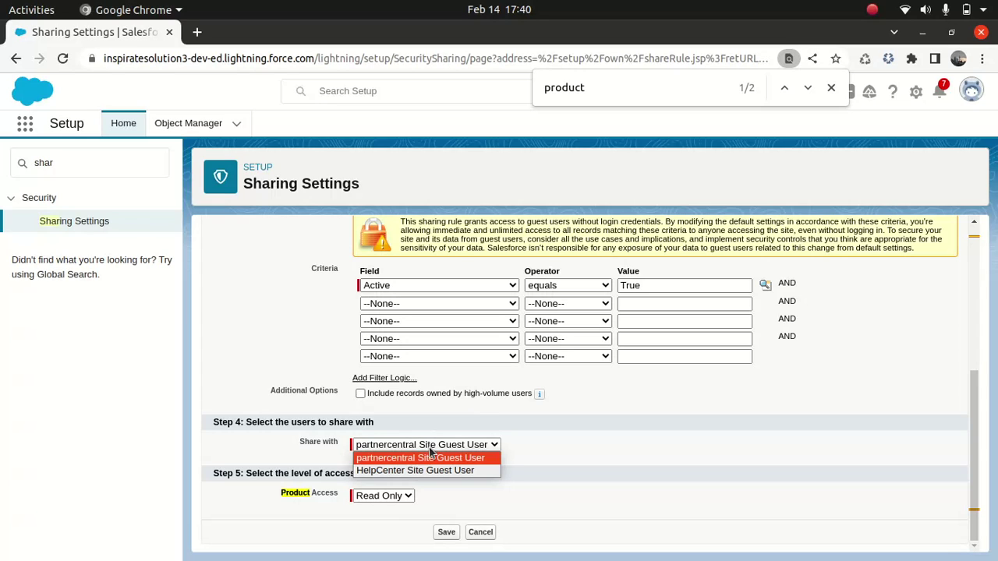
click(408, 471)
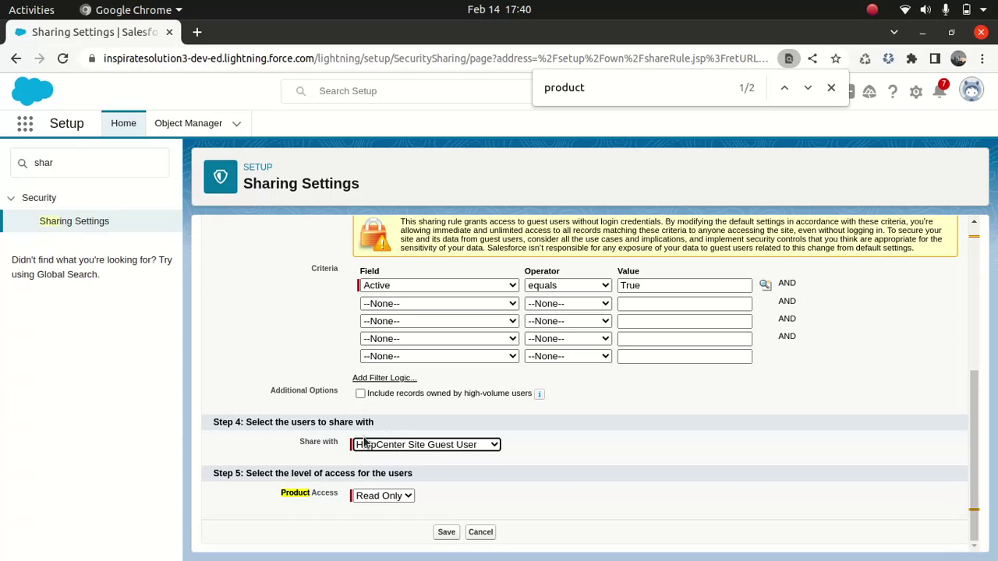
click(382, 496)
click(386, 499)
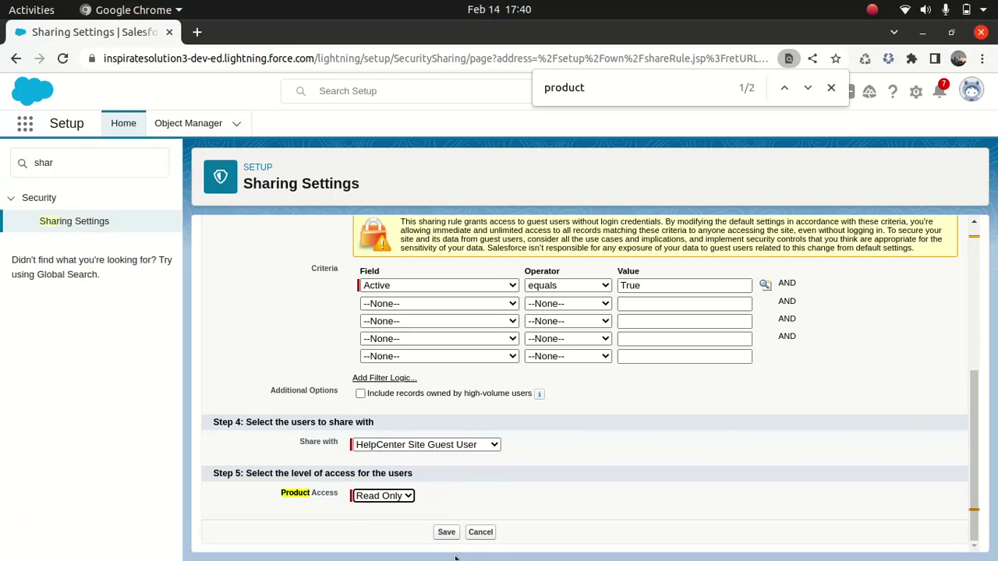
click(446, 533)
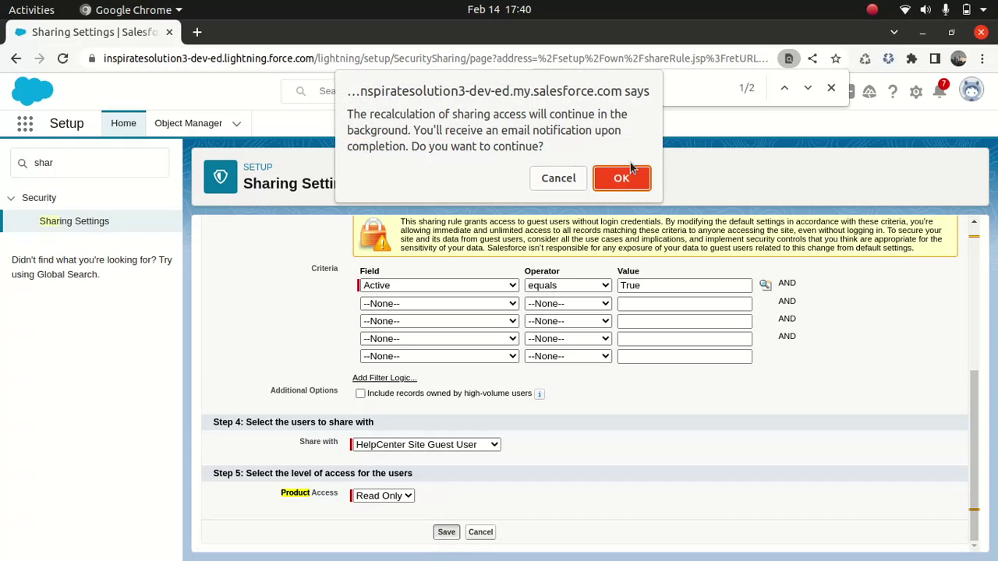
click(618, 186)
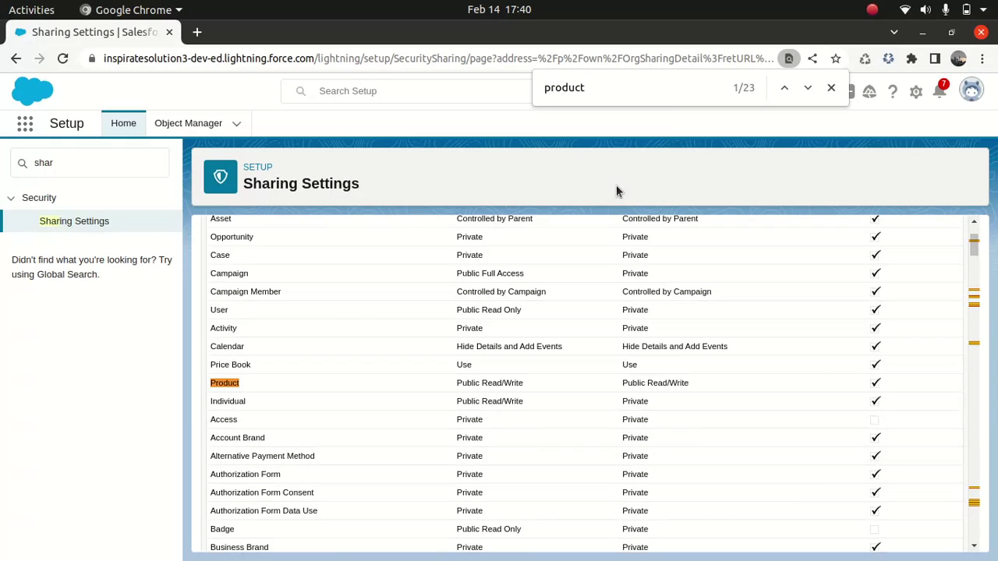
Step: Search 'dig' in Quick Find, open Digital Experiences All Sites, and select the HelpCenter site URL
click(98, 163)
key(ctrl+a)
text(dg)
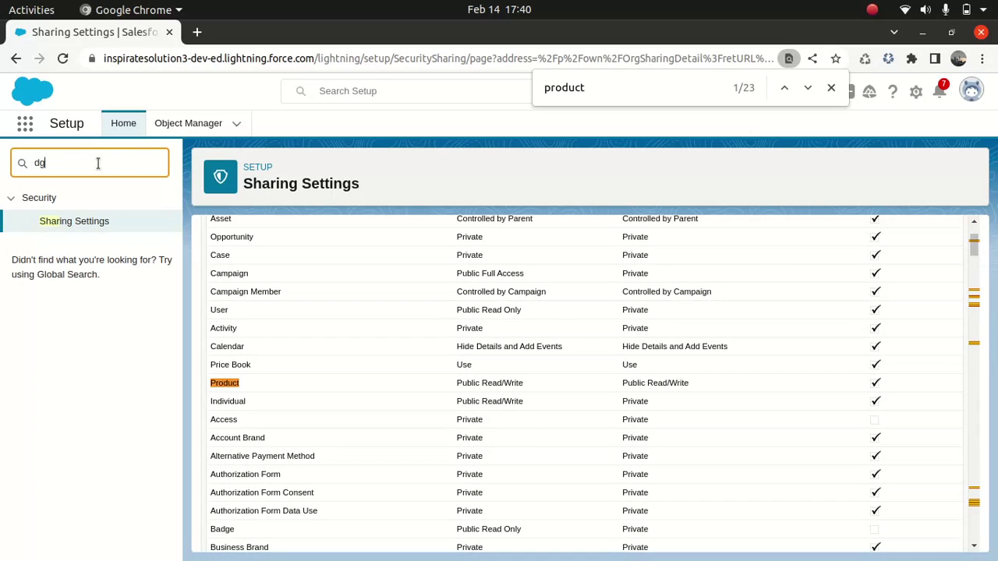
text(it)
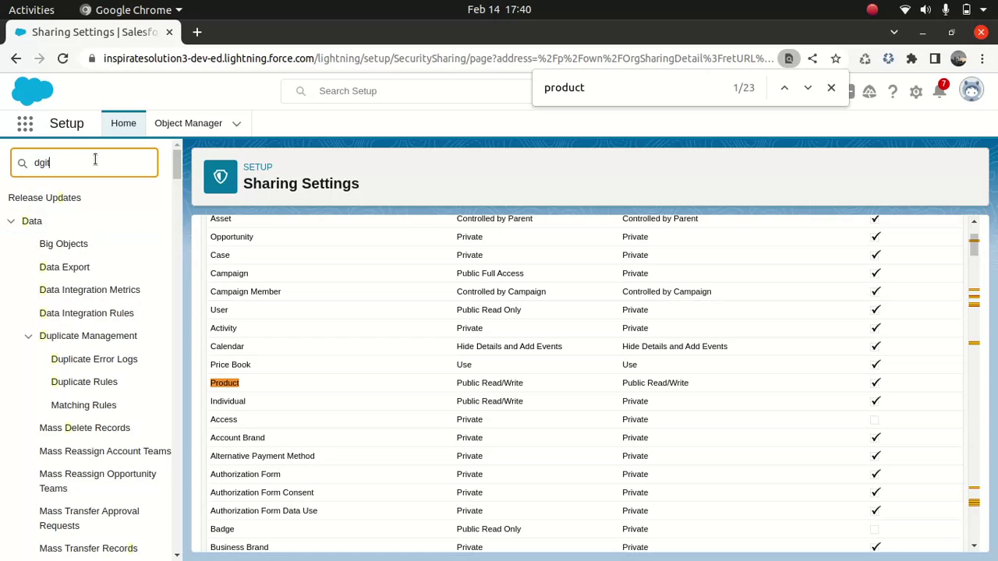
key(BackSpace)
key(BackSpace)
key(BackSpace)
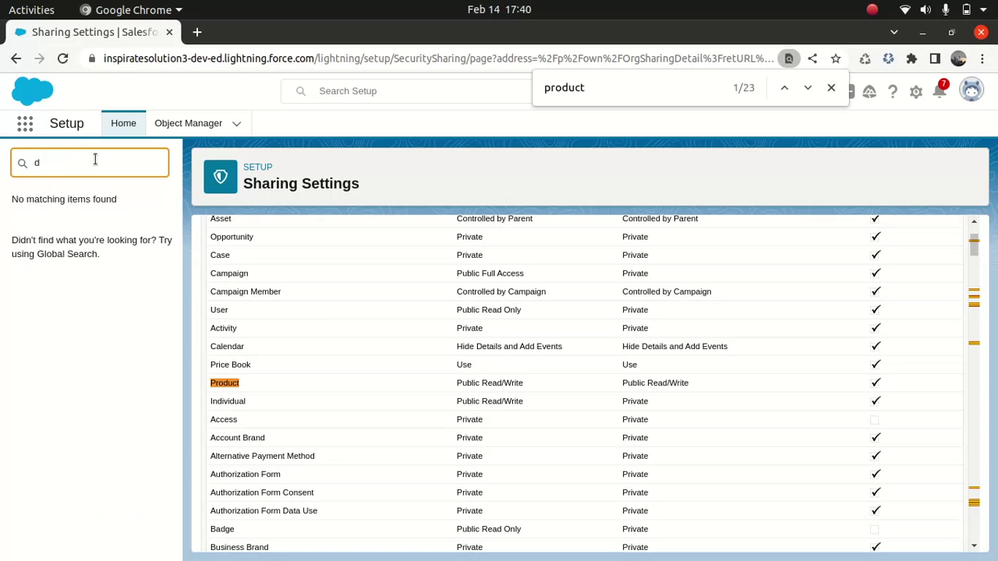
text(ig)
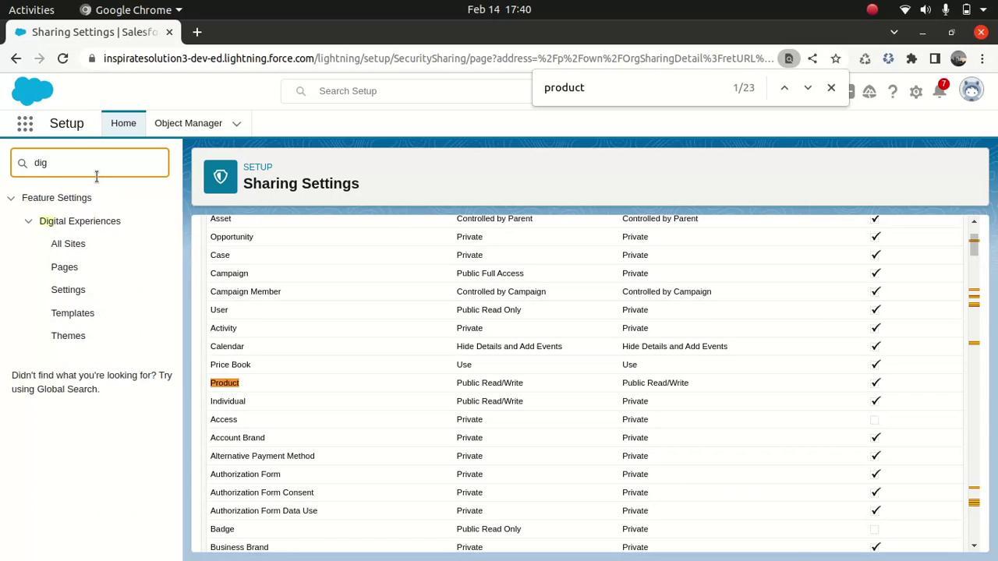
click(75, 244)
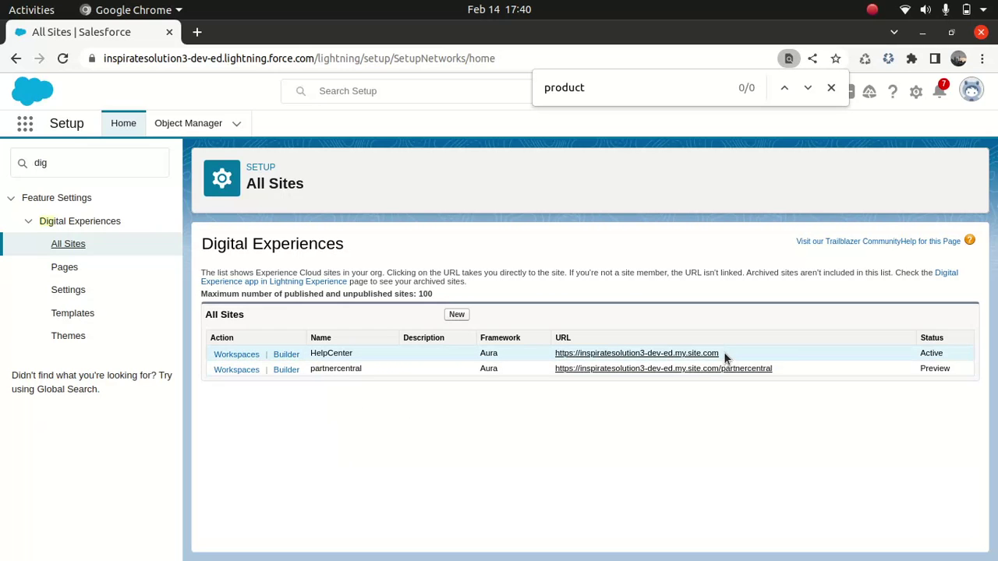
drag(723, 352, 554, 357)
key(ctrl+c)
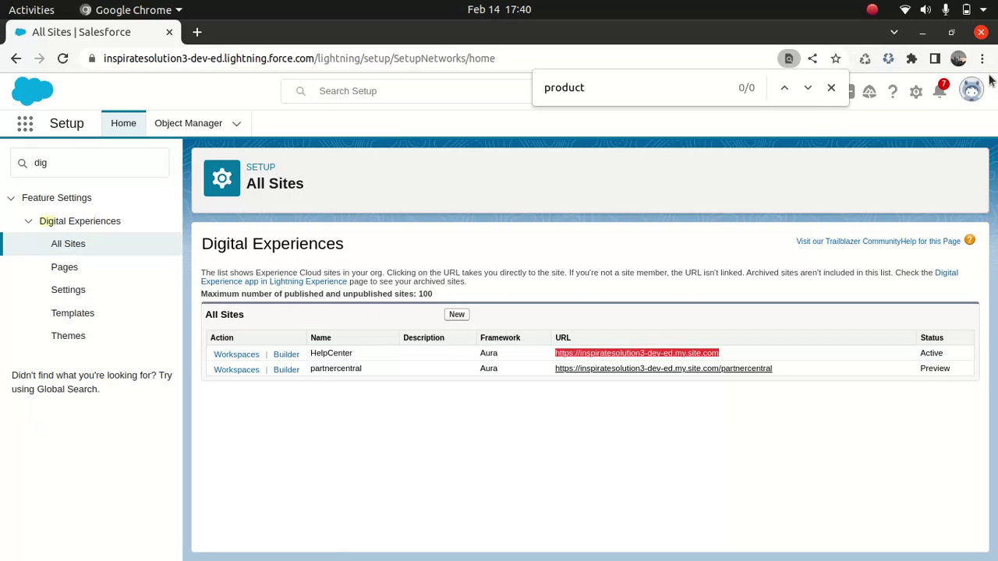
Step: Load the HelpCenter URL in a Chrome incognito window and open the 10" Tablet product details
click(981, 58)
click(873, 117)
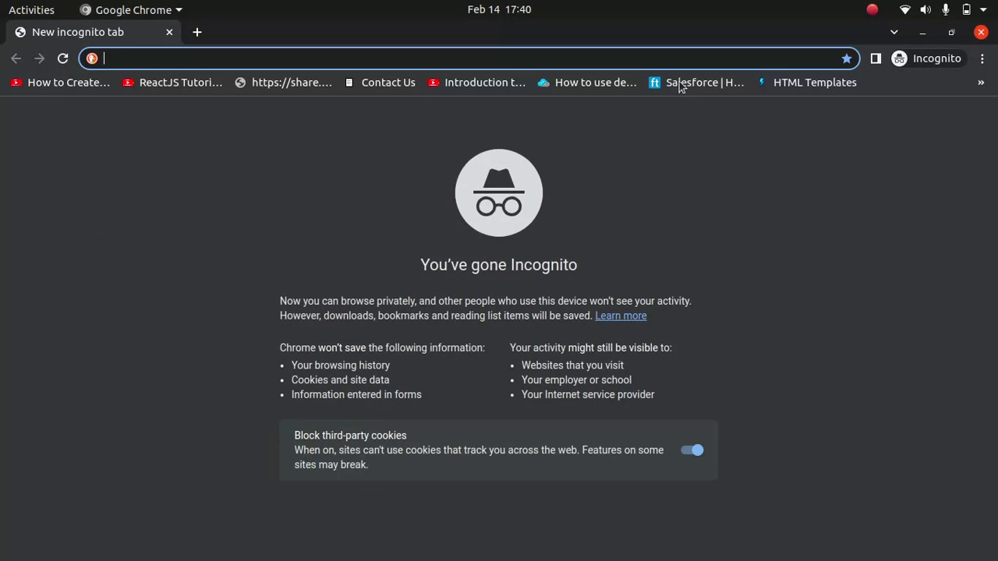
key(ctrl+v)
key(Return)
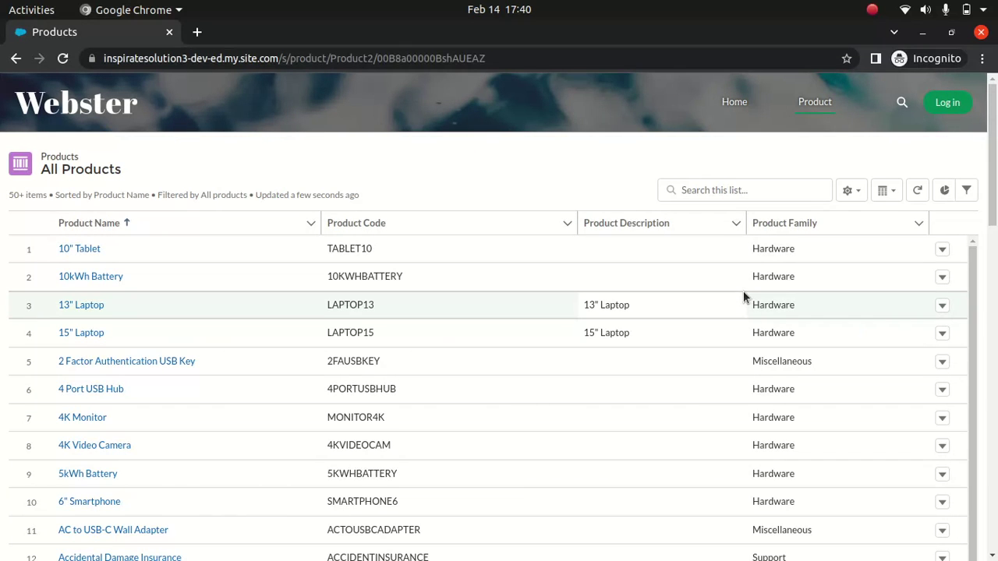
click(81, 249)
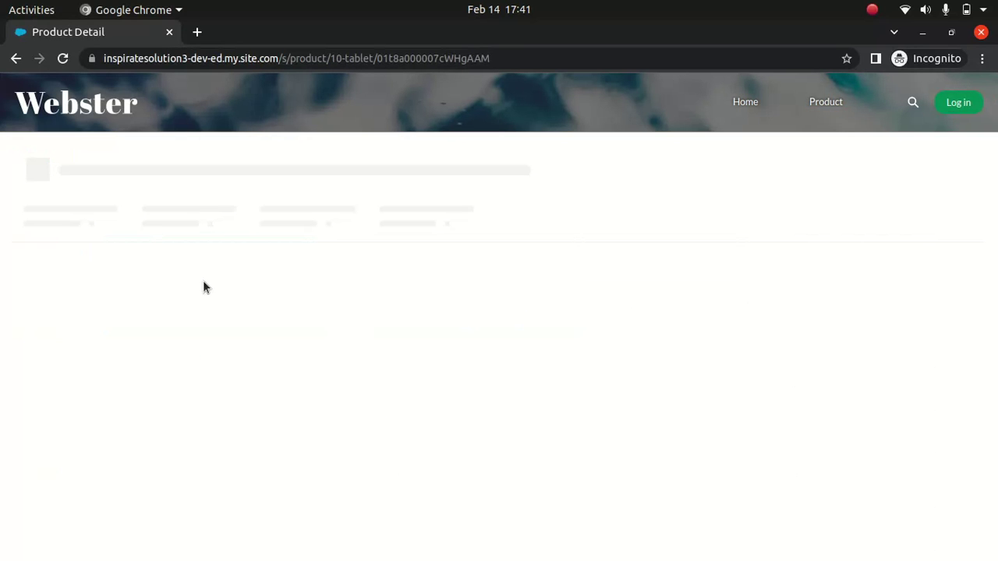